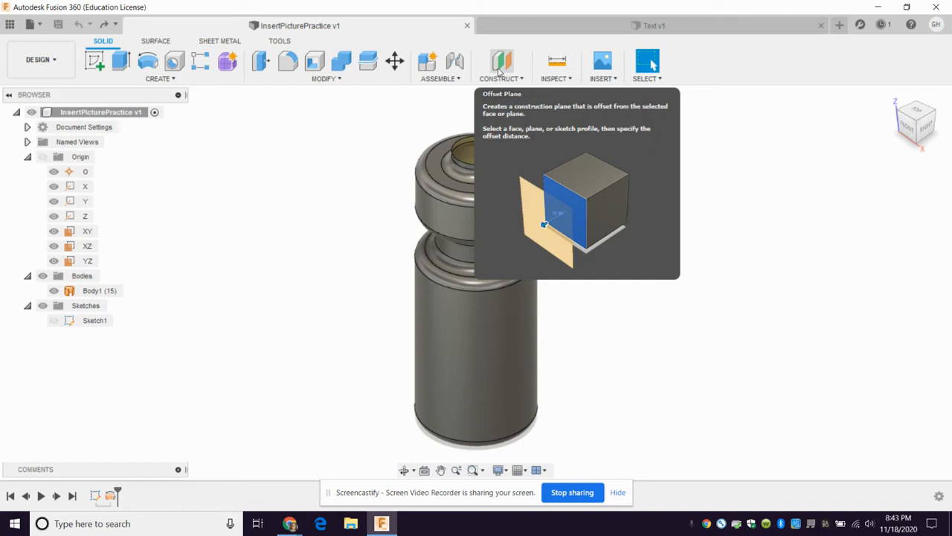
- Create a construction plane tangent to the bottle's large lower cylindrical face at 0 deg
{"action": "left_click", "coordinate": [499, 71]}
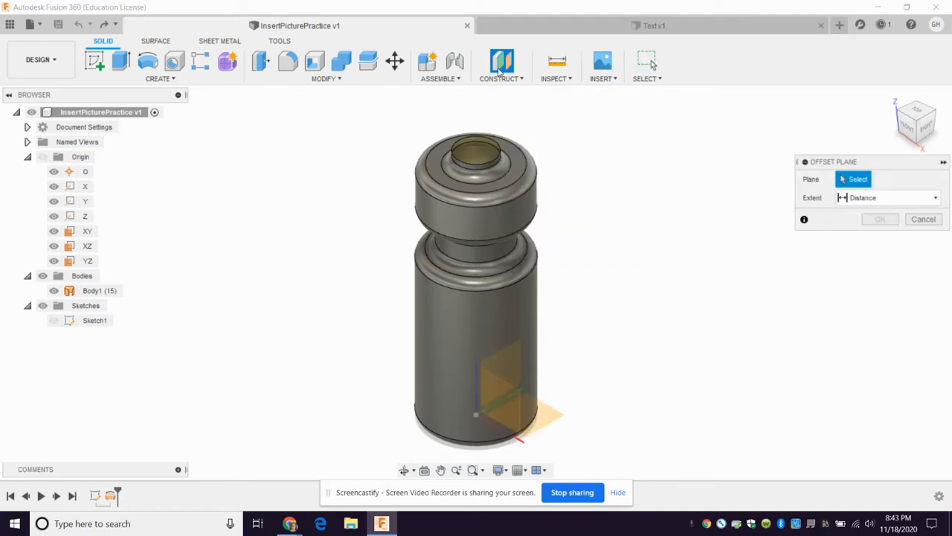
{"action": "left_click", "coordinate": [503, 79]}
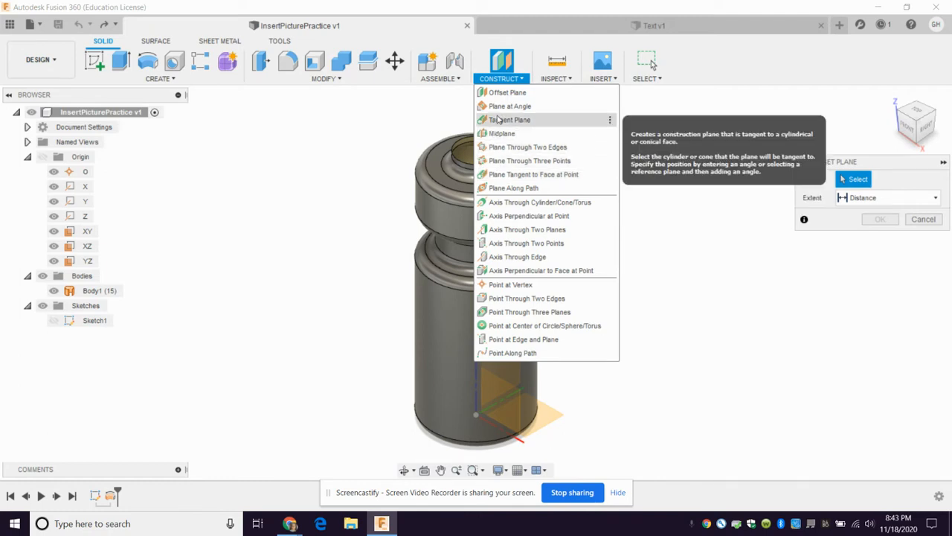
{"action": "left_click", "coordinate": [499, 119]}
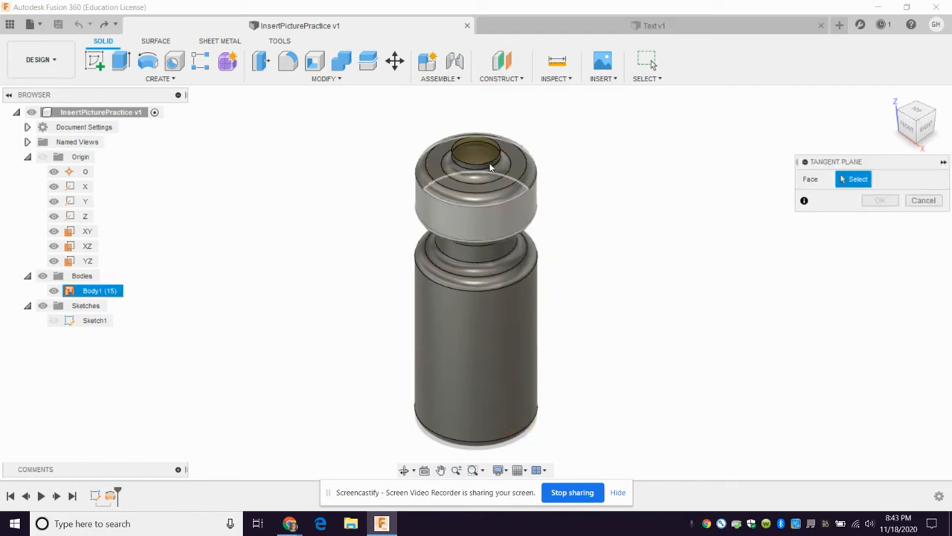
{"action": "left_click", "coordinate": [478, 390]}
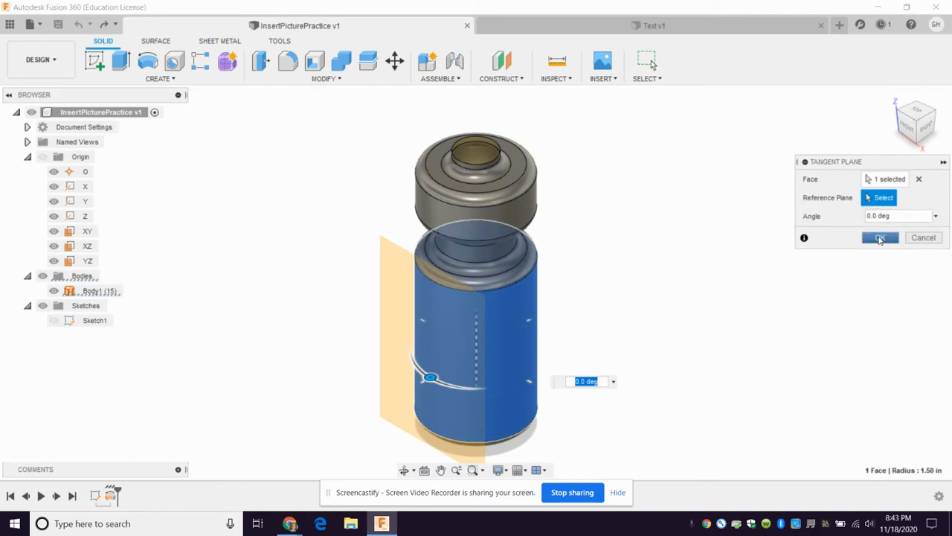
{"action": "left_click", "coordinate": [880, 237]}
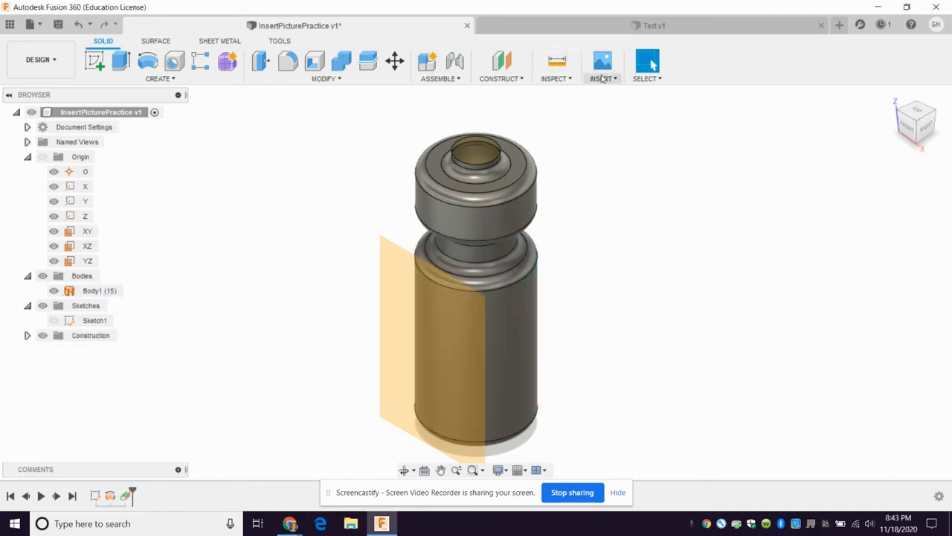
- Insert logo.jpg from the computer as a canvas on the tangent plane with the default opacity and scale
{"action": "left_click", "coordinate": [603, 79]}
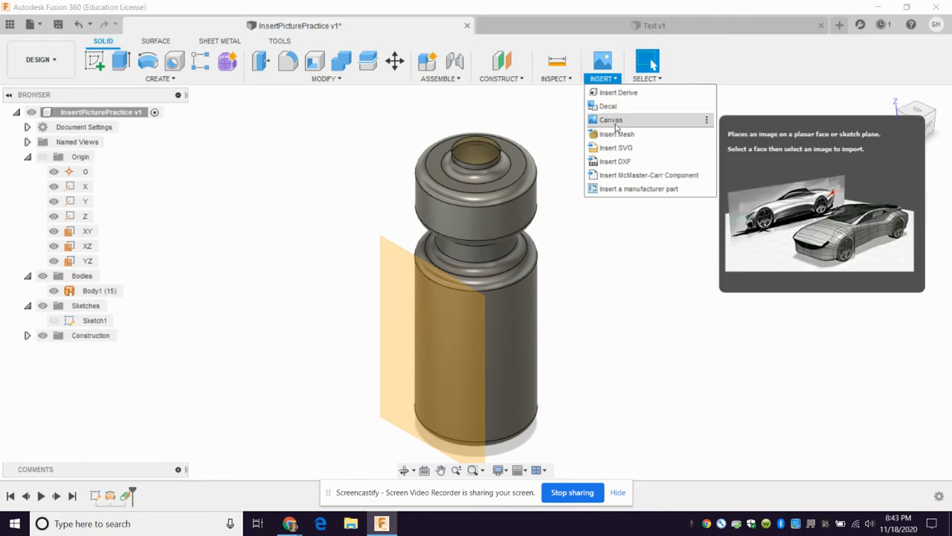
{"action": "left_click", "coordinate": [610, 120]}
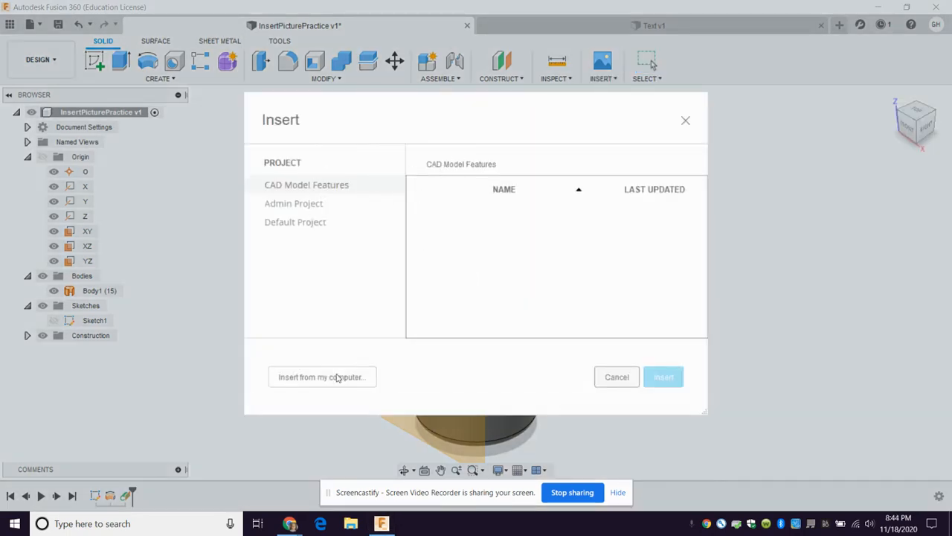
{"action": "left_click", "coordinate": [336, 376]}
{"action": "left_click", "coordinate": [145, 108]}
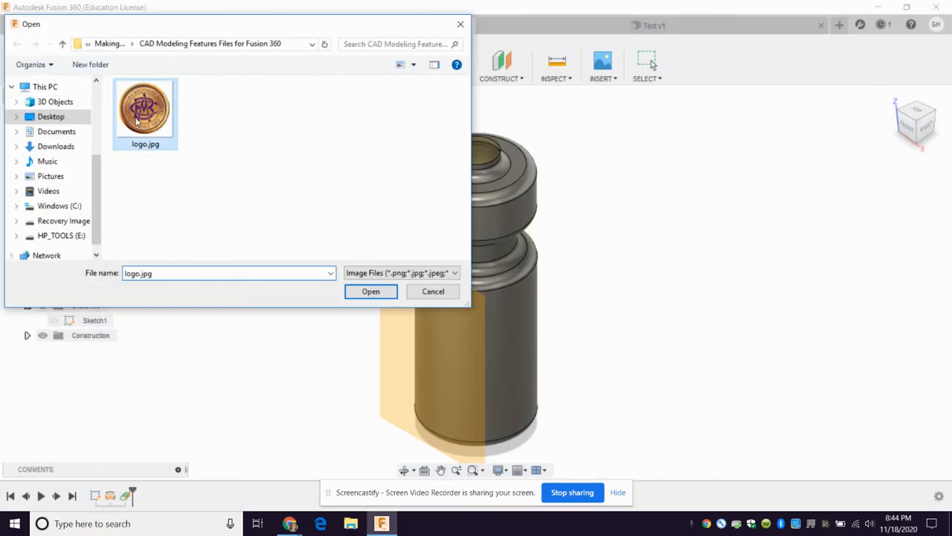
{"action": "left_click", "coordinate": [368, 291]}
{"action": "left_click", "coordinate": [369, 299]}
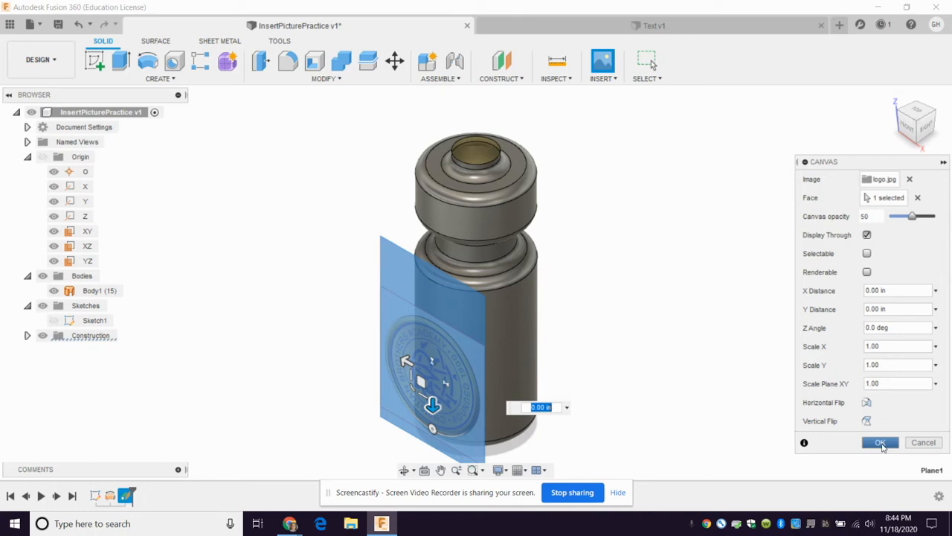
{"action": "left_click", "coordinate": [880, 443]}
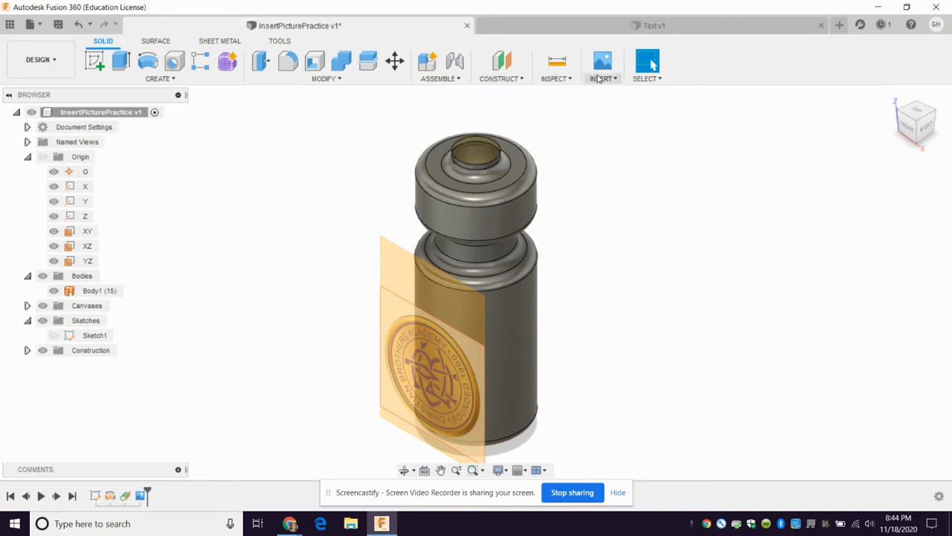
{"action": "left_click", "coordinate": [440, 378]}
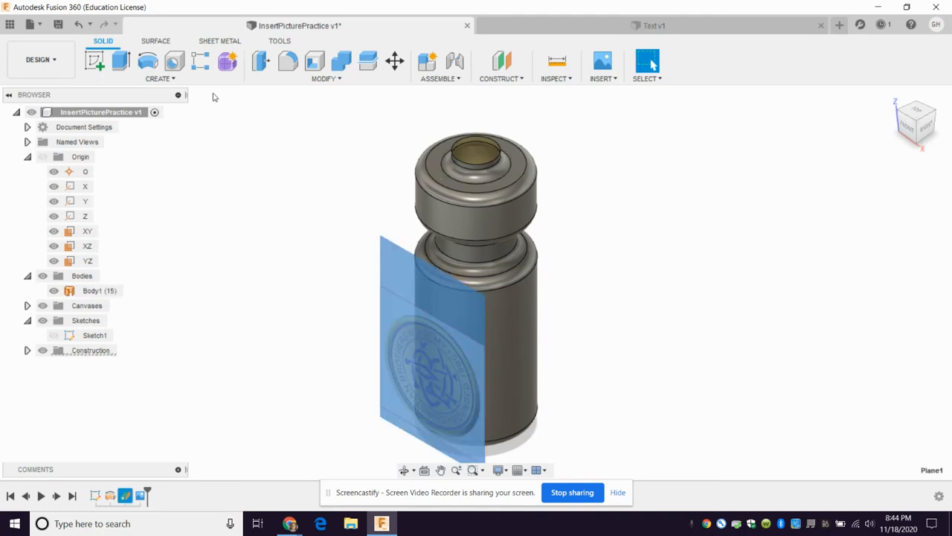
{"action": "left_click", "coordinate": [168, 79]}
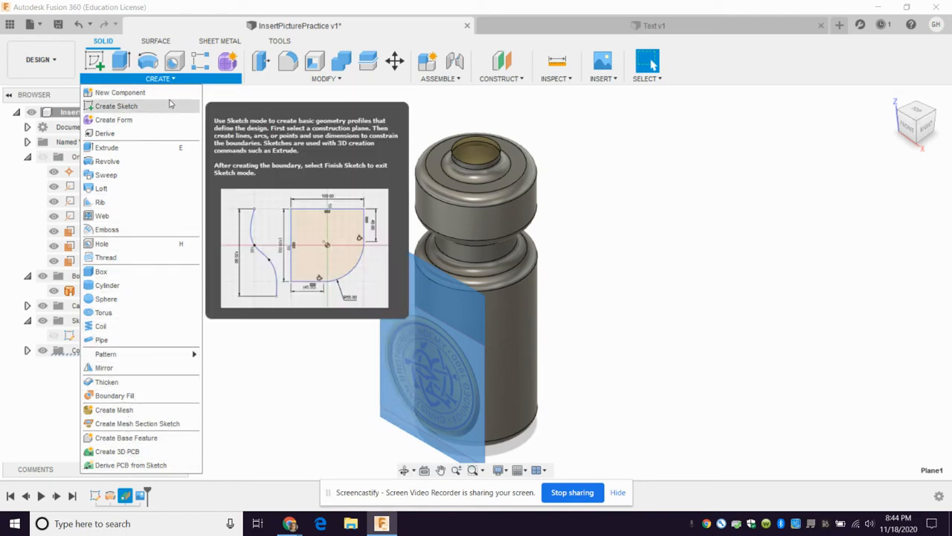
{"action": "left_click", "coordinate": [305, 78]}
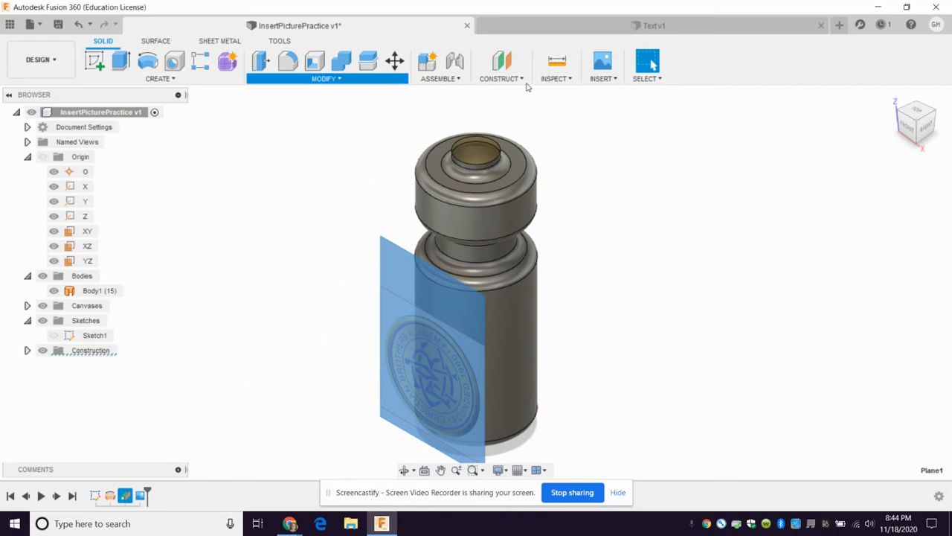
{"action": "mouse_move", "coordinate": [507, 82]}
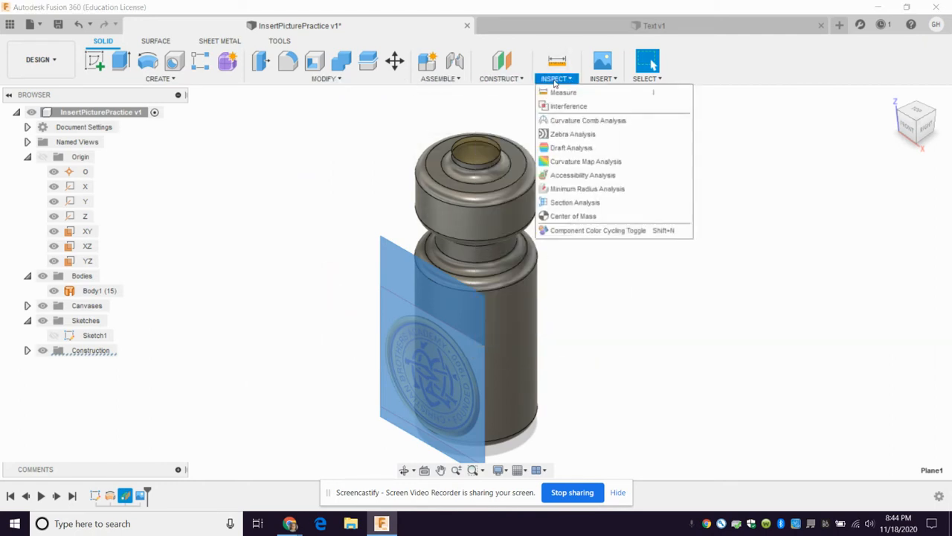
- Load logo.jpg from the computer as a decal and place it on the bottle's large lower cylindrical face
{"action": "left_click", "coordinate": [593, 80]}
{"action": "left_click", "coordinate": [599, 78]}
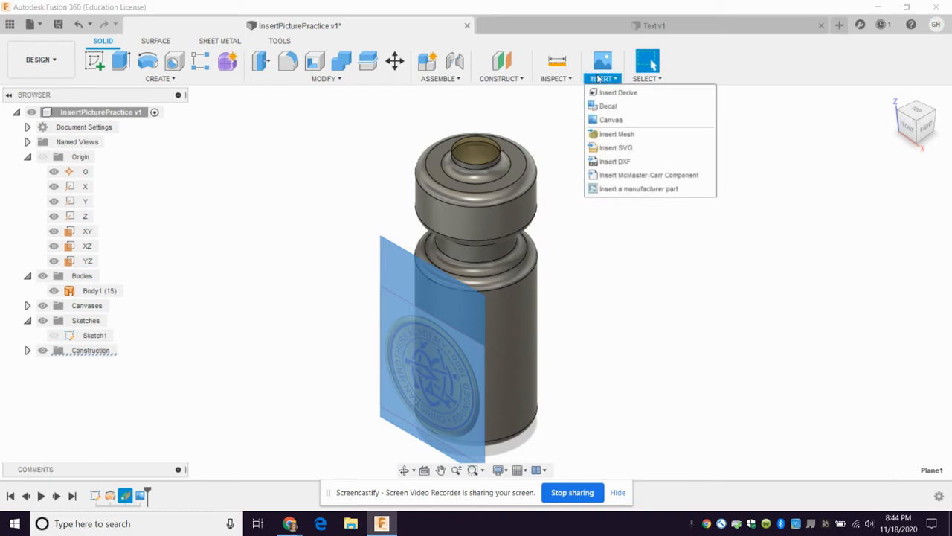
{"action": "left_click", "coordinate": [603, 107]}
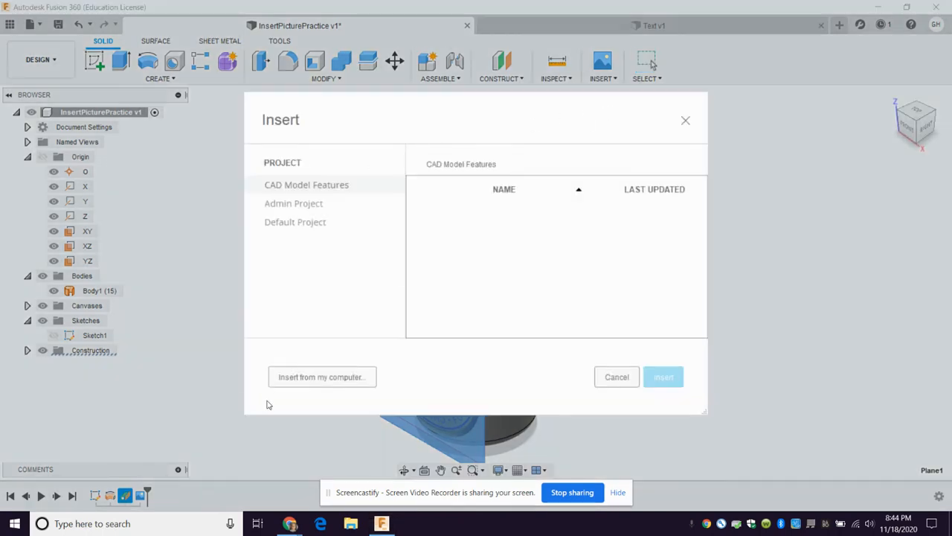
{"action": "left_click", "coordinate": [323, 378]}
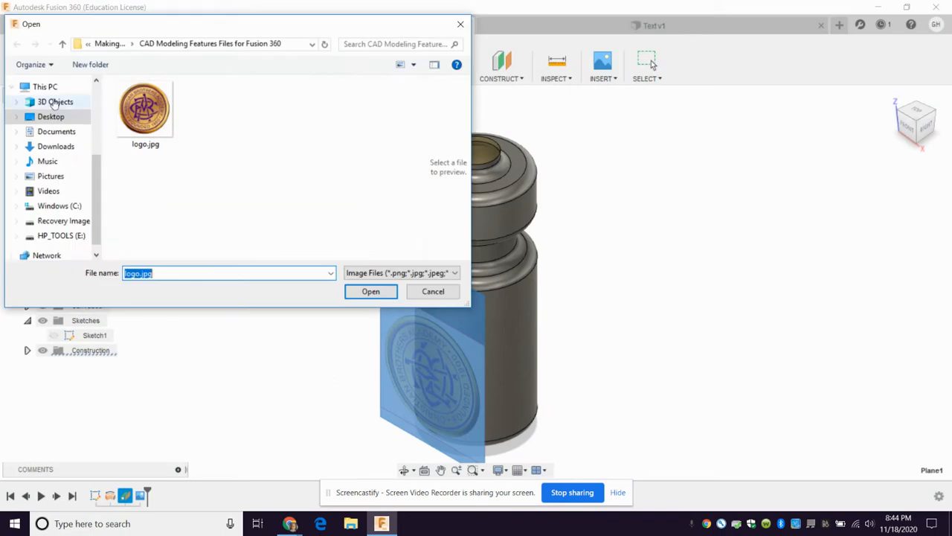
{"action": "left_click", "coordinate": [163, 110]}
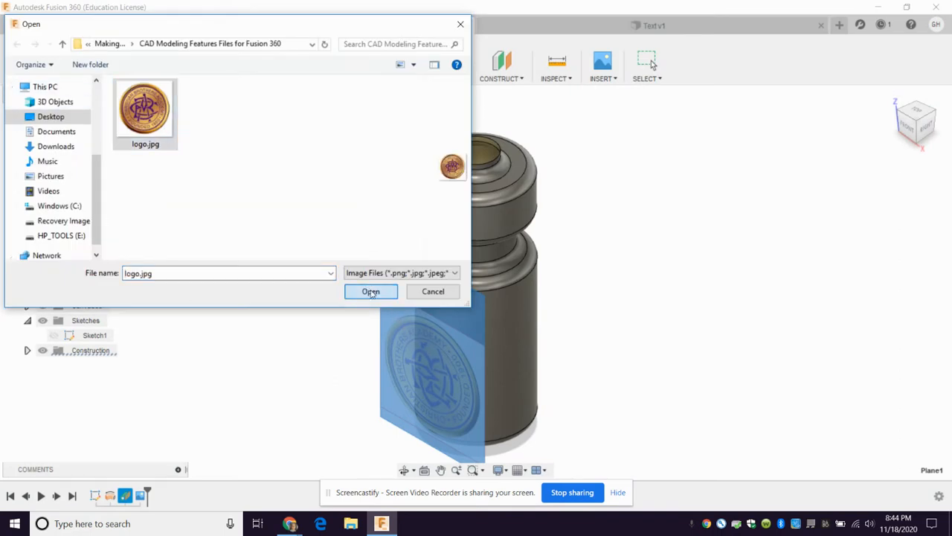
{"action": "left_click", "coordinate": [370, 291]}
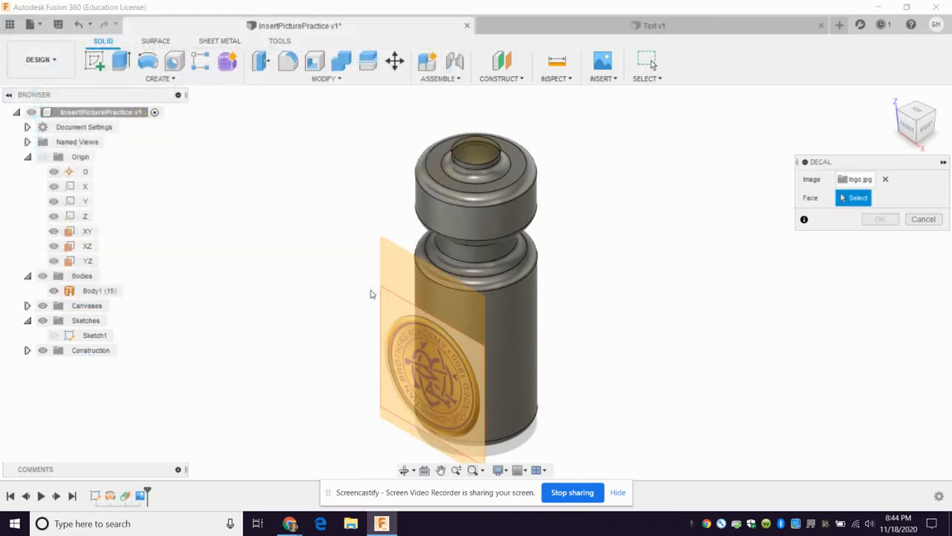
{"action": "left_click", "coordinate": [511, 321]}
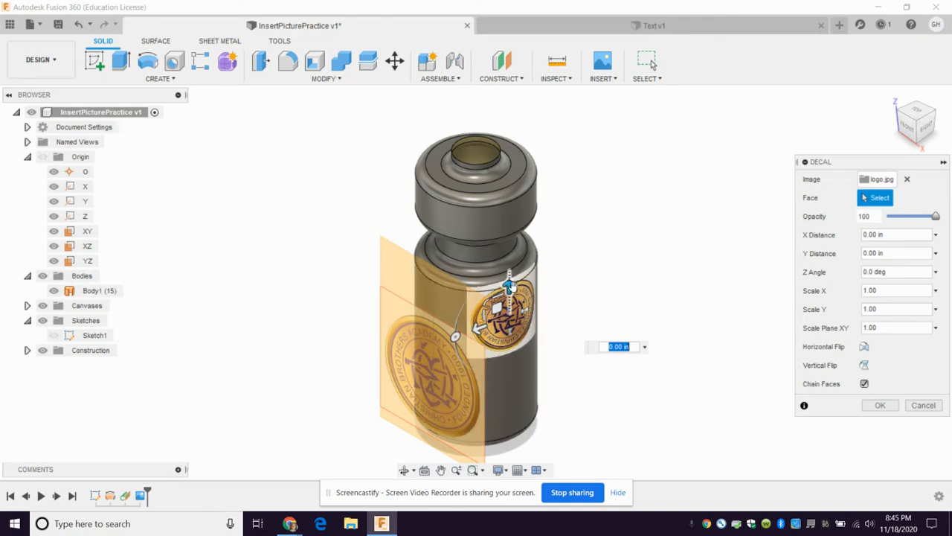
- Shift the logo decal down the cylindrical face by an X distance of -1.00 in and accept it
{"action": "left_click_drag", "start_coordinate": [509, 288], "coordinate": [512, 321]}
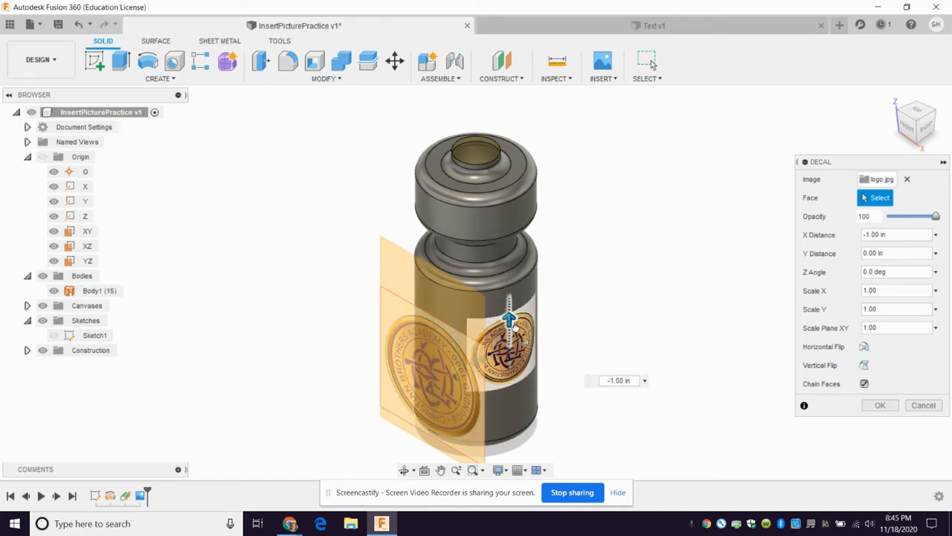
{"action": "left_click", "coordinate": [525, 345]}
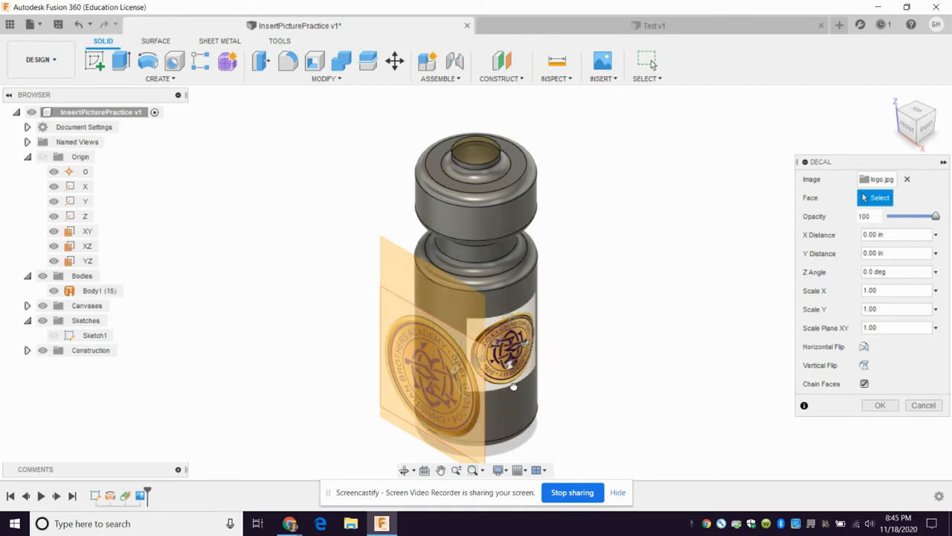
{"action": "left_click", "coordinate": [525, 345]}
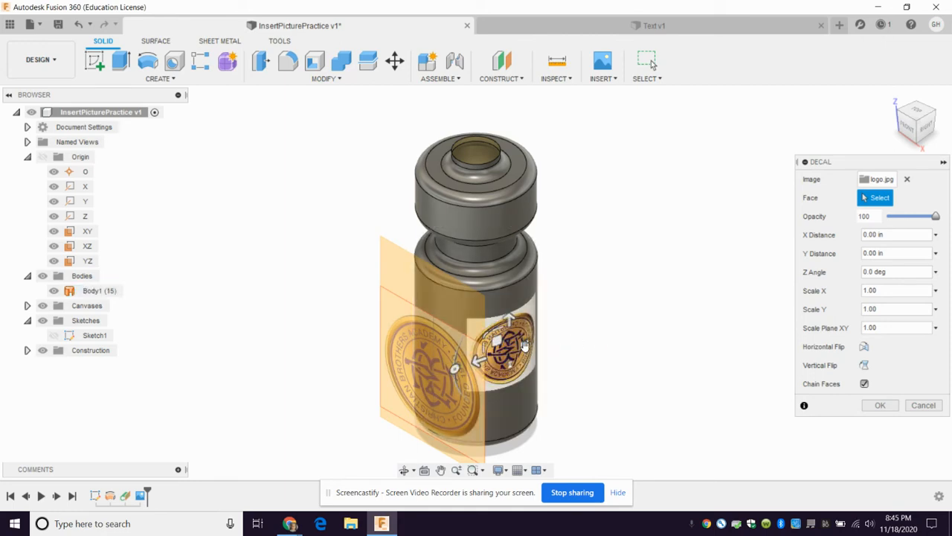
{"action": "left_click", "coordinate": [525, 345]}
{"action": "left_click", "coordinate": [524, 346]}
{"action": "left_click", "coordinate": [524, 346]}
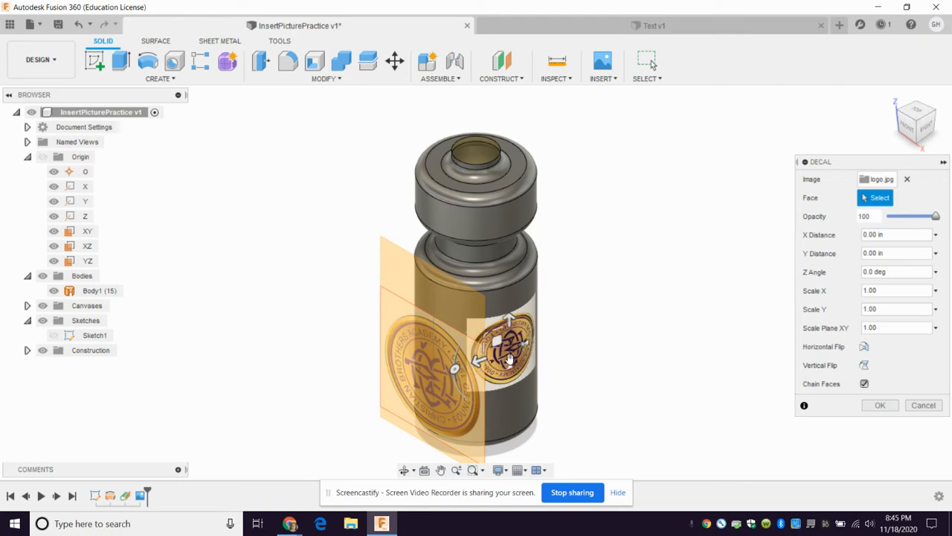
{"action": "left_click", "coordinate": [510, 365]}
{"action": "left_click", "coordinate": [510, 365]}
{"action": "left_click", "coordinate": [511, 365]}
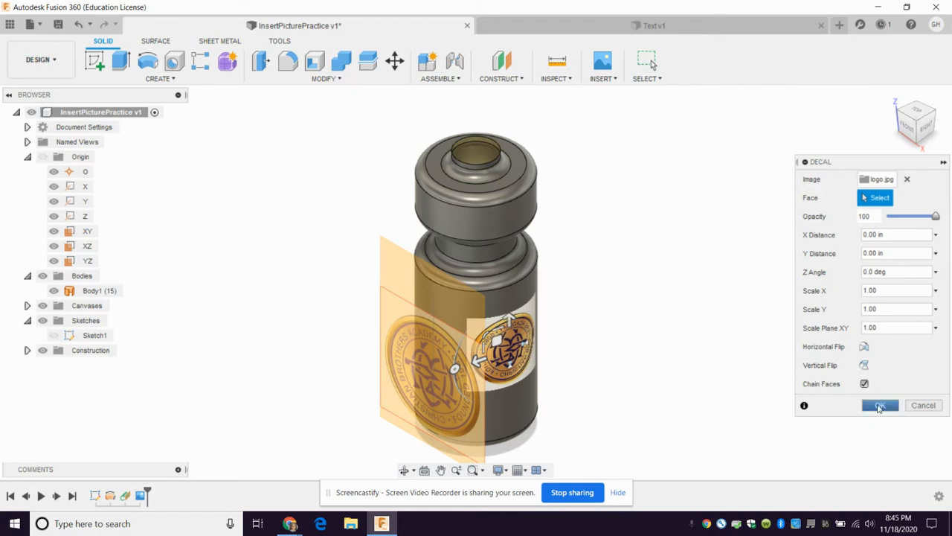
{"action": "left_click", "coordinate": [880, 406]}
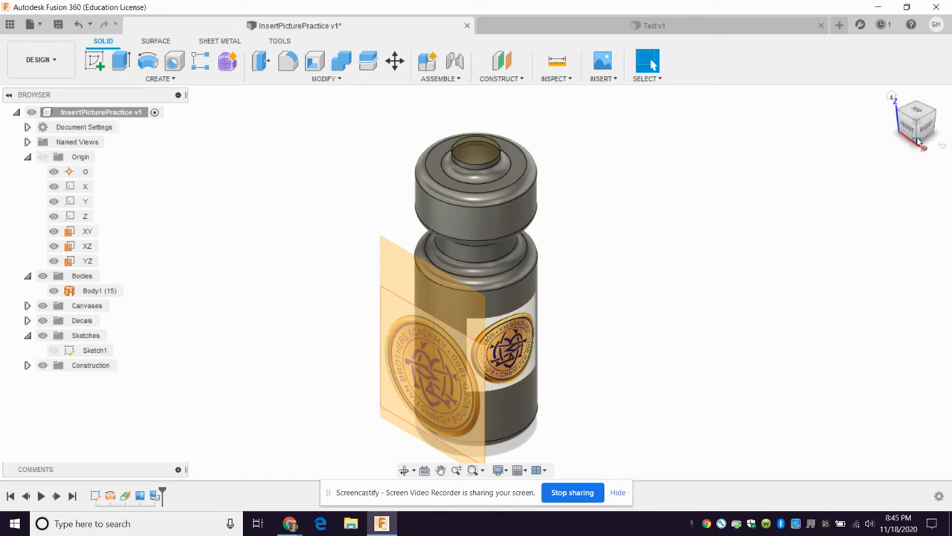
{"action": "mouse_move", "coordinate": [922, 141]}
{"action": "left_mouse_down"}
{"action": "mouse_move", "coordinate": [902, 94]}
{"action": "mouse_move", "coordinate": [884, 138]}
{"action": "mouse_move", "coordinate": [890, 153]}
{"action": "mouse_move", "coordinate": [939, 119]}
{"action": "mouse_move", "coordinate": [921, 102]}
{"action": "mouse_move", "coordinate": [897, 149]}
{"action": "mouse_move", "coordinate": [894, 131]}
{"action": "mouse_move", "coordinate": [897, 108]}
{"action": "mouse_move", "coordinate": [915, 112]}
{"action": "mouse_move", "coordinate": [918, 140]}
{"action": "left_mouse_up"}
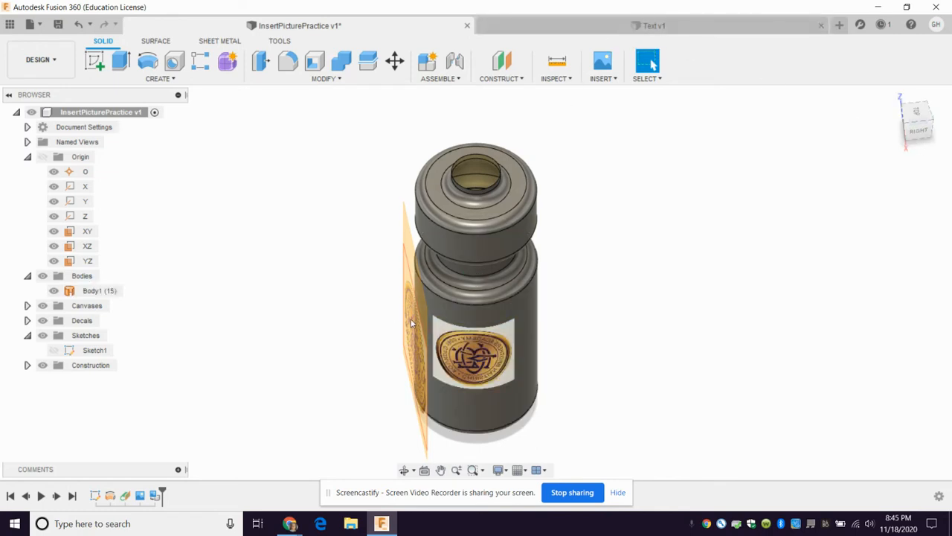
{"action": "left_click", "coordinate": [465, 328]}
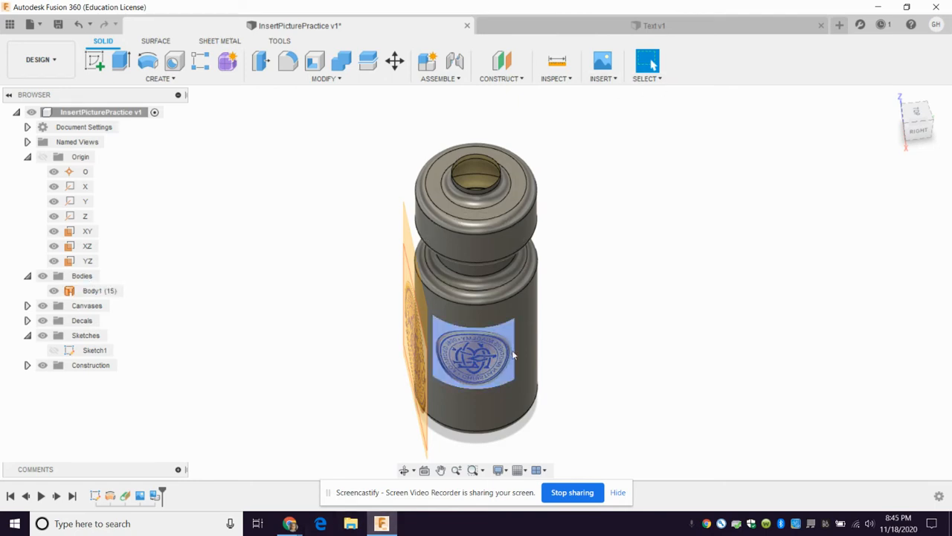
- Switch to the Text design and start a sketch on the construction plane above the ring
{"action": "left_click", "coordinate": [625, 29]}
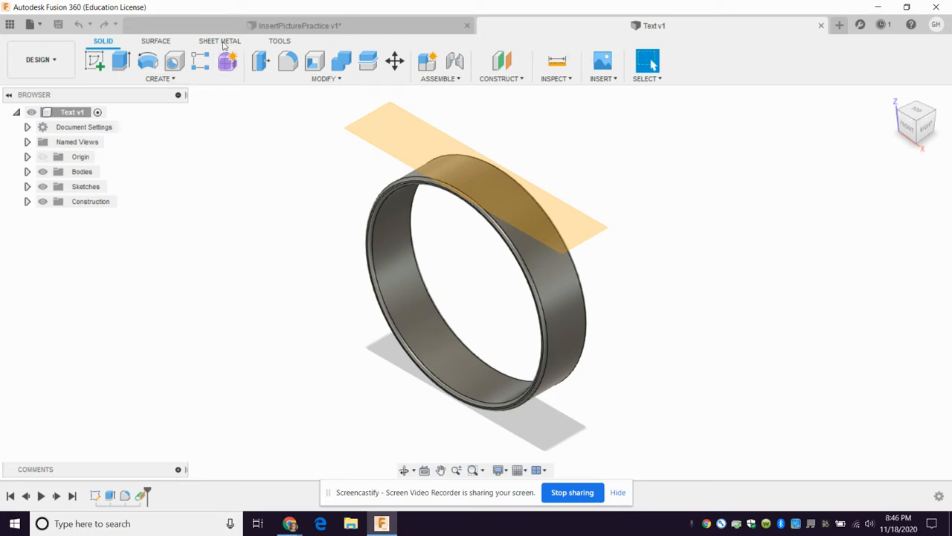
{"action": "left_click", "coordinate": [94, 63]}
{"action": "left_click", "coordinate": [412, 141]}
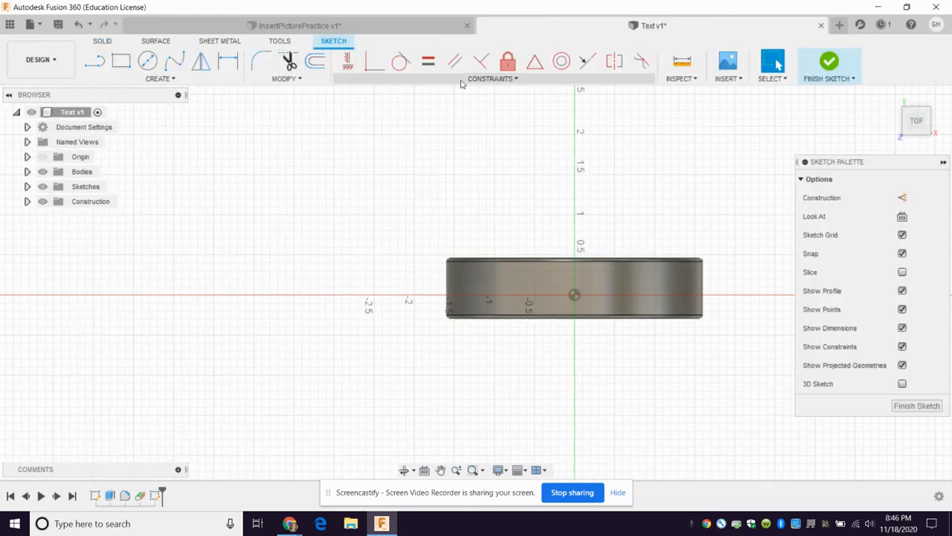
- Add a sketch text box across the ring's band and enter the person's first initial and surname as its text
{"action": "left_click", "coordinate": [741, 85]}
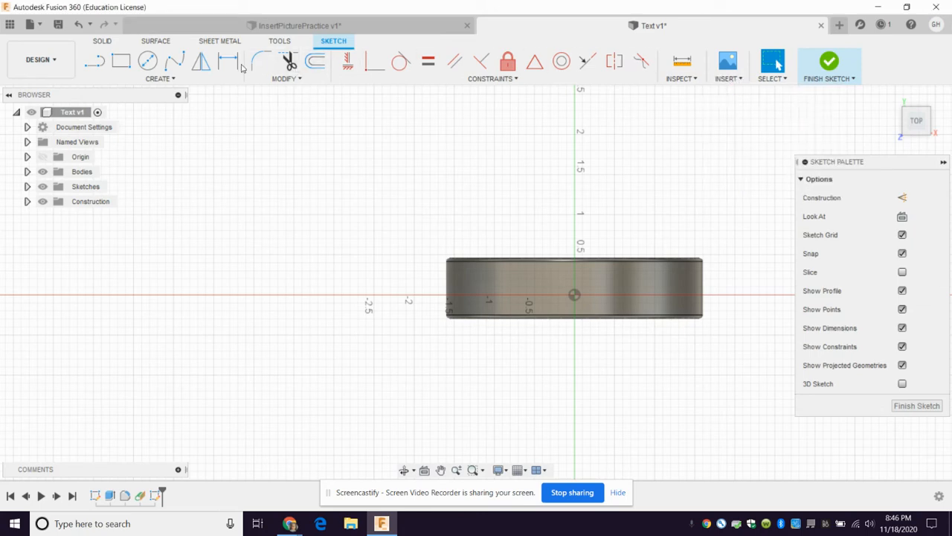
{"action": "left_click", "coordinate": [204, 81]}
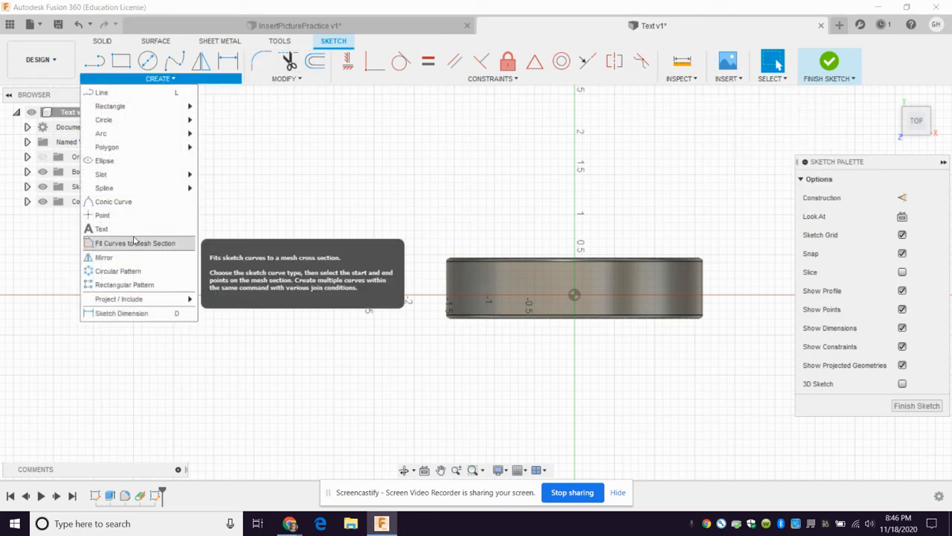
{"action": "left_click", "coordinate": [102, 229]}
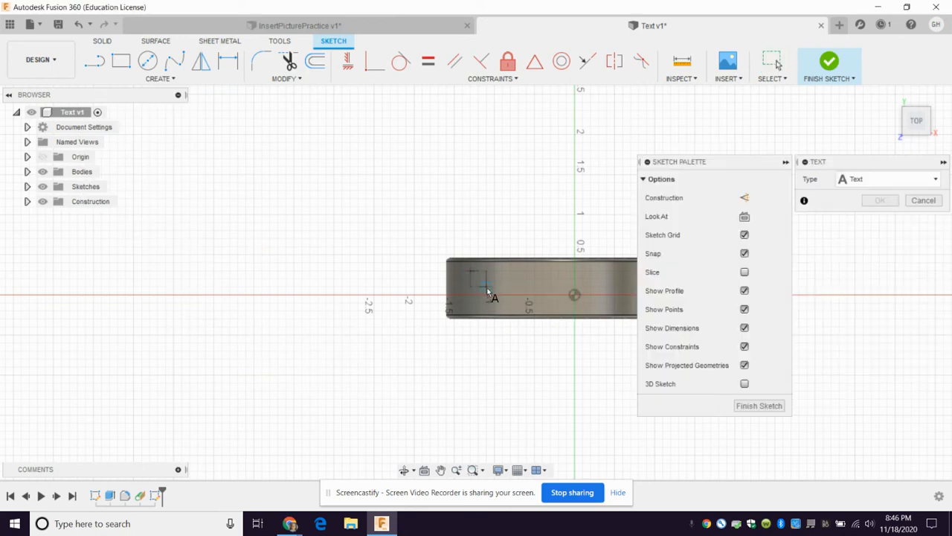
{"action": "left_click", "coordinate": [459, 265]}
{"action": "left_click", "coordinate": [644, 322]}
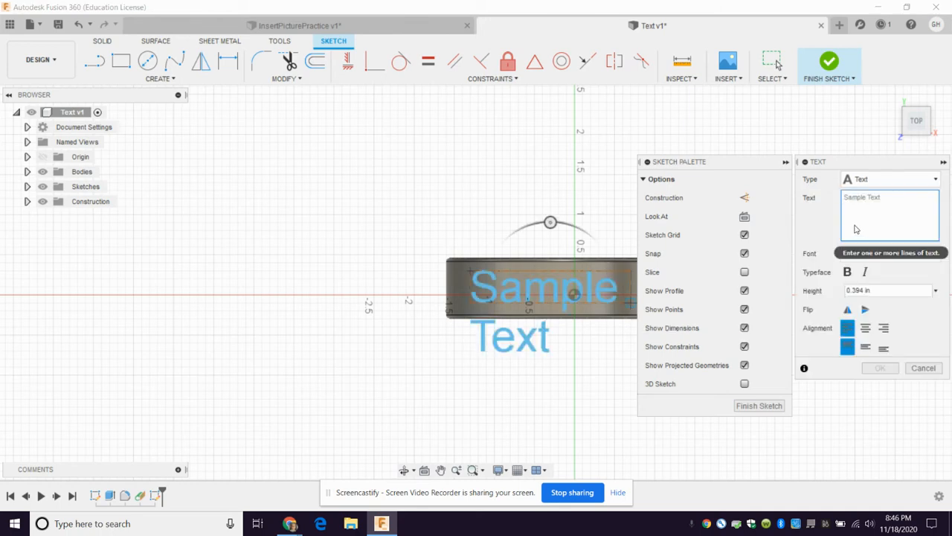
{"action": "type", "text": "G H"}
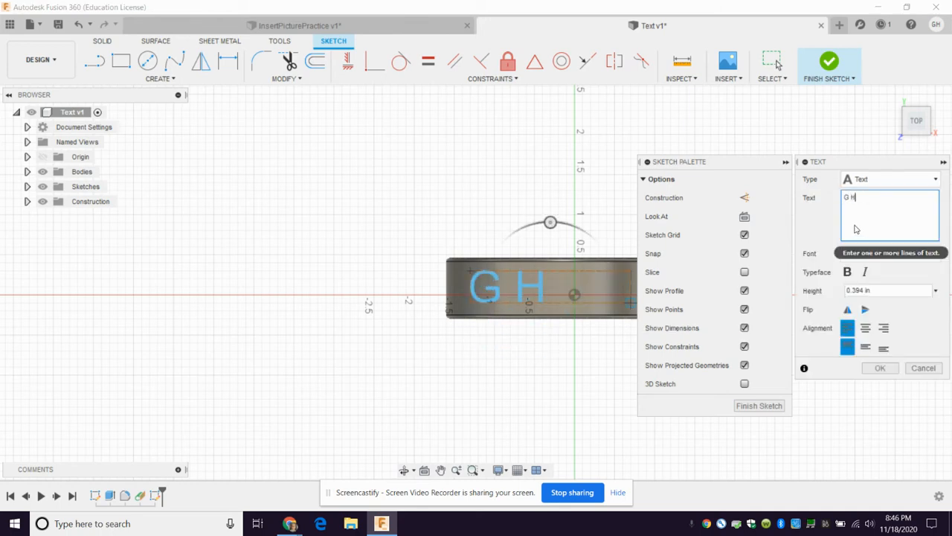
{"action": "type", "text": "armon"}
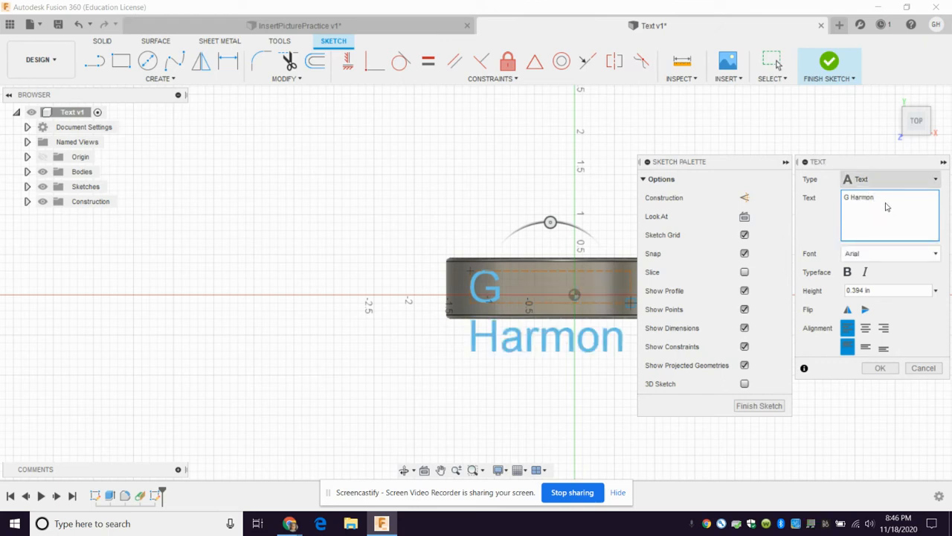
- Set the sketch text's height to 0.25 in
{"action": "left_click", "coordinate": [899, 290]}
{"action": "left_click", "coordinate": [934, 291]}
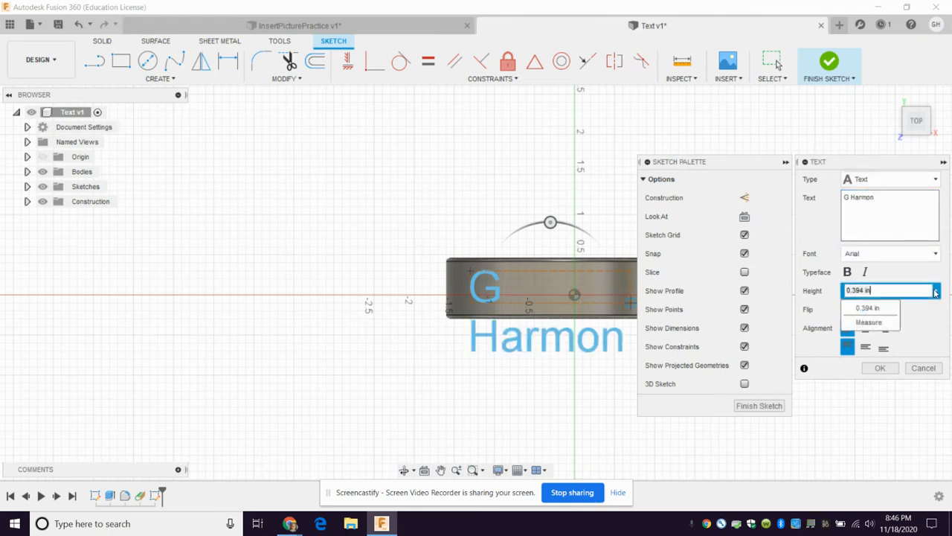
{"action": "left_click", "coordinate": [935, 291]}
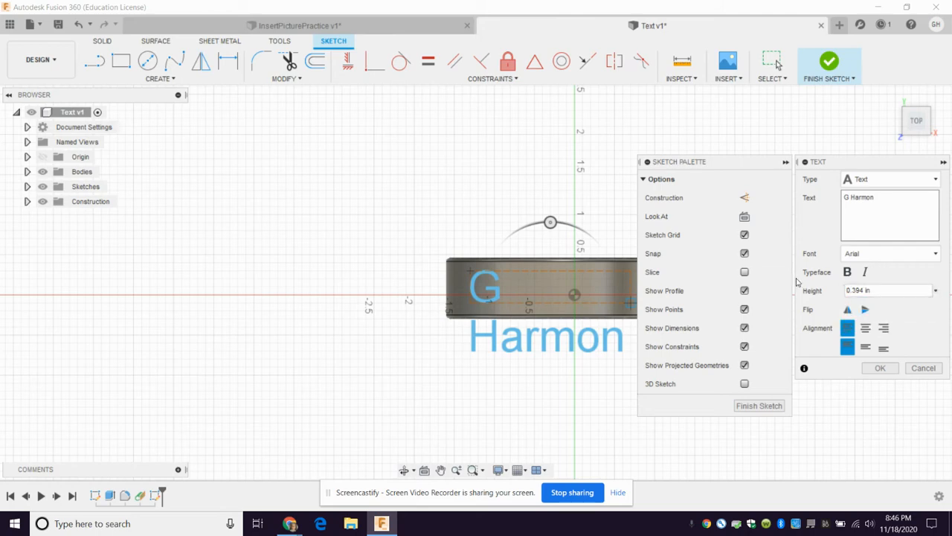
{"action": "left_click", "coordinate": [890, 291]}
{"action": "type", "text": ".25"}
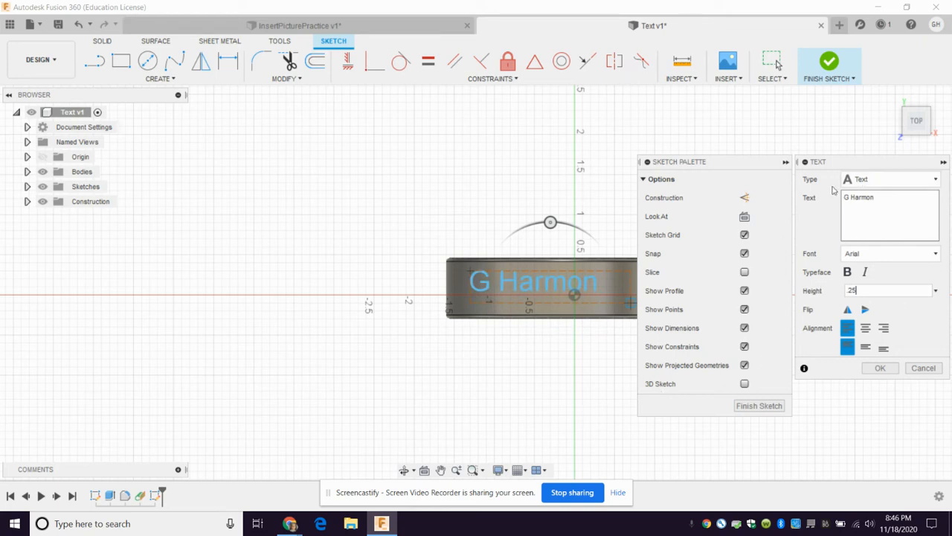
- Keep the text type as Text and change its font to Berlin Sans FB
{"action": "left_click", "coordinate": [889, 186]}
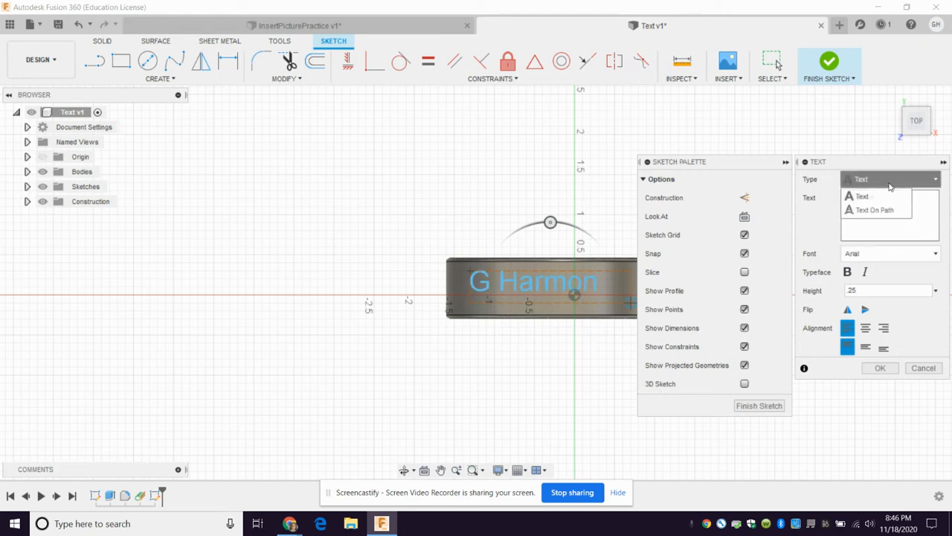
{"action": "left_click", "coordinate": [891, 186]}
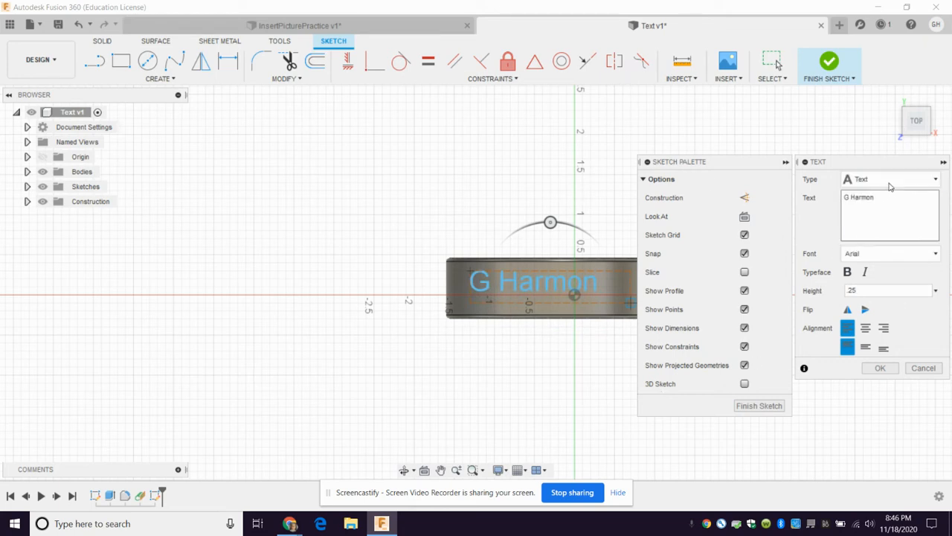
{"action": "left_click", "coordinate": [874, 253]}
{"action": "scroll", "coordinate": [854, 340], "scroll_direction": "down", "scroll_amount": 9}
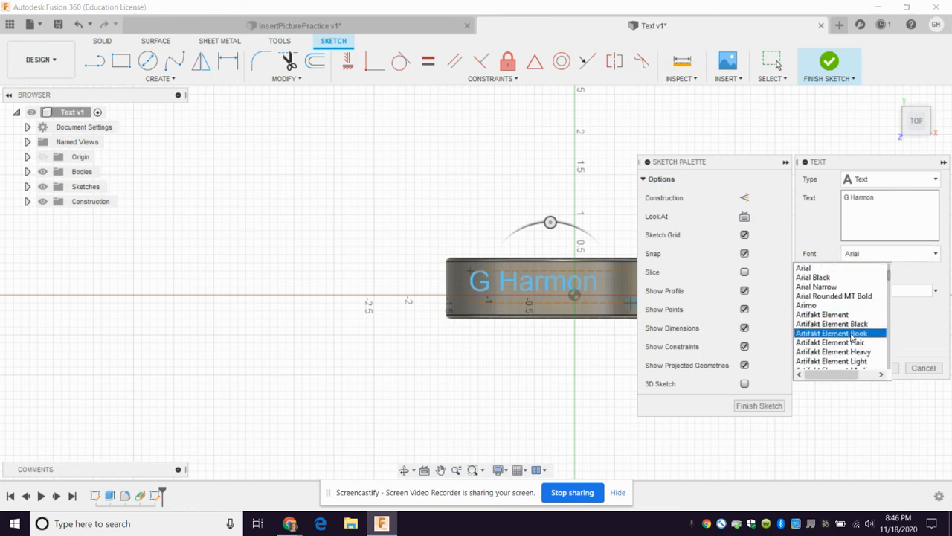
{"action": "scroll", "coordinate": [852, 339], "scroll_direction": "down", "scroll_amount": 2}
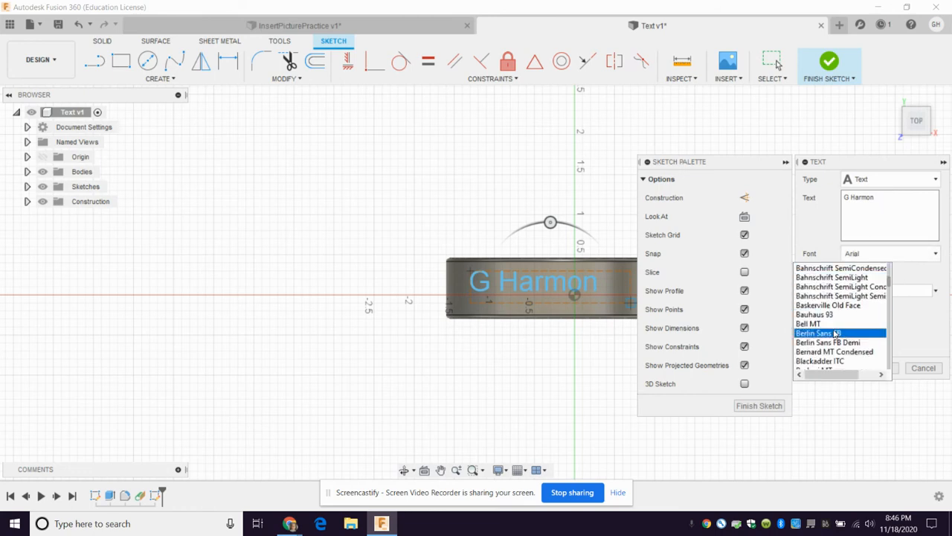
{"action": "left_click", "coordinate": [837, 333]}
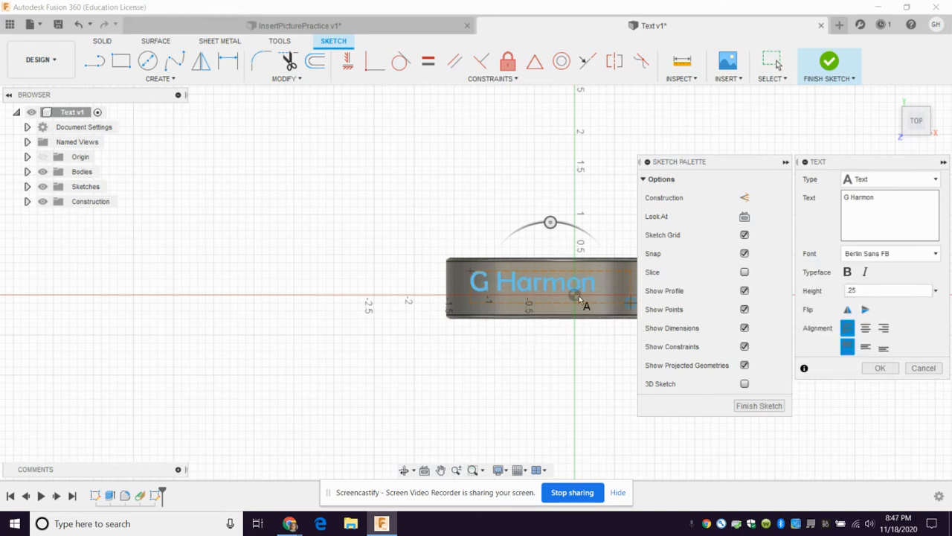
- Accept the text, move it to about the middle of the ring's band, and finish the sketch
{"action": "left_click", "coordinate": [880, 369]}
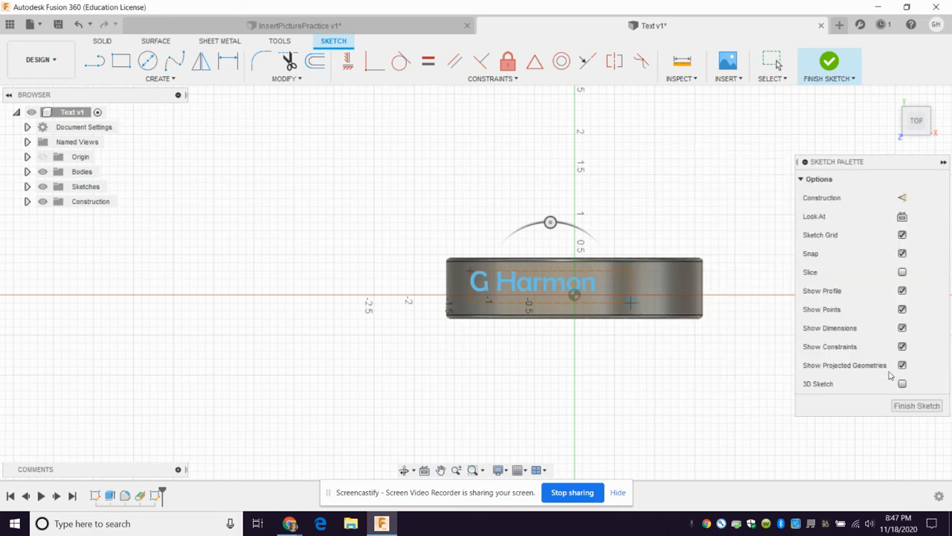
{"action": "mouse_move", "coordinate": [555, 285]}
{"action": "left_mouse_down"}
{"action": "mouse_move", "coordinate": [605, 290]}
{"action": "mouse_move", "coordinate": [592, 290]}
{"action": "left_mouse_up"}
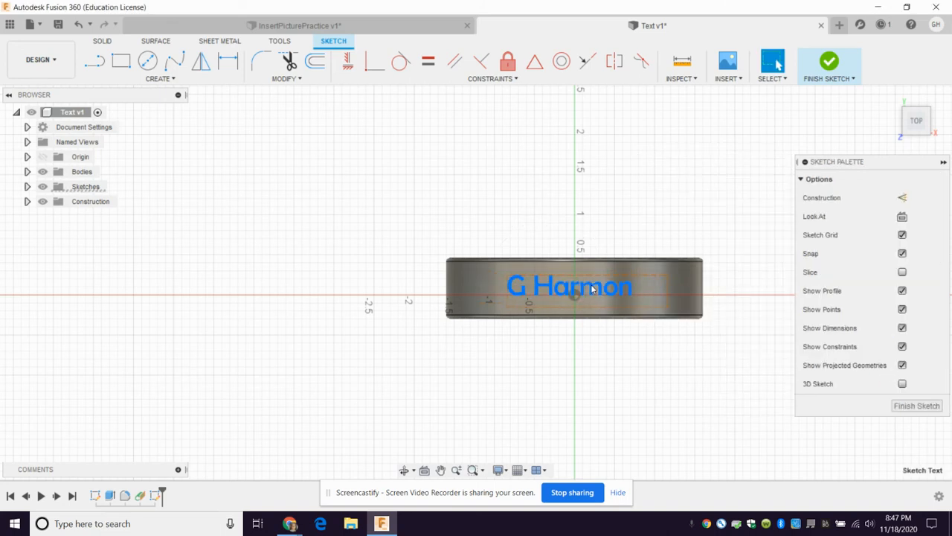
{"action": "left_click", "coordinate": [828, 62]}
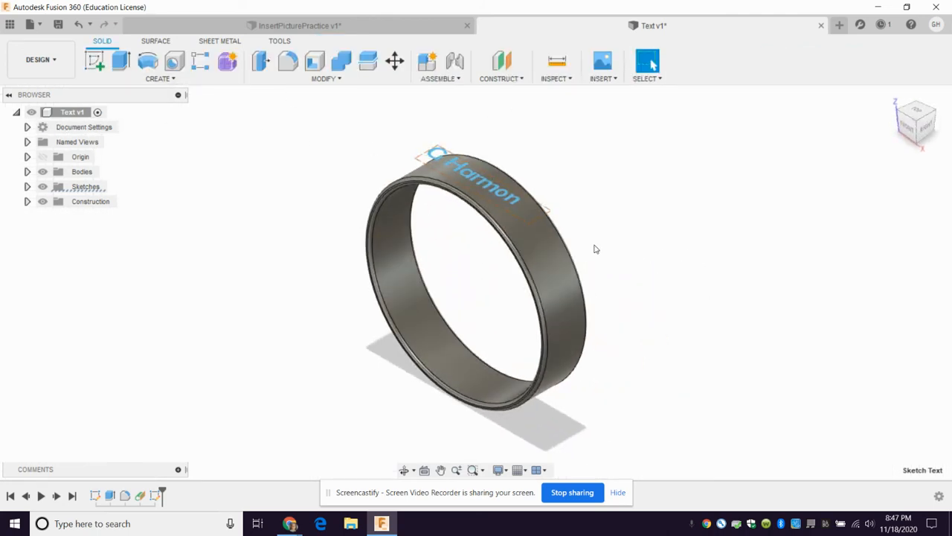
- Try to emboss the sketch text onto the ring's outer cylindrical face with Tangent Chain enabled
{"action": "left_click", "coordinate": [173, 80]}
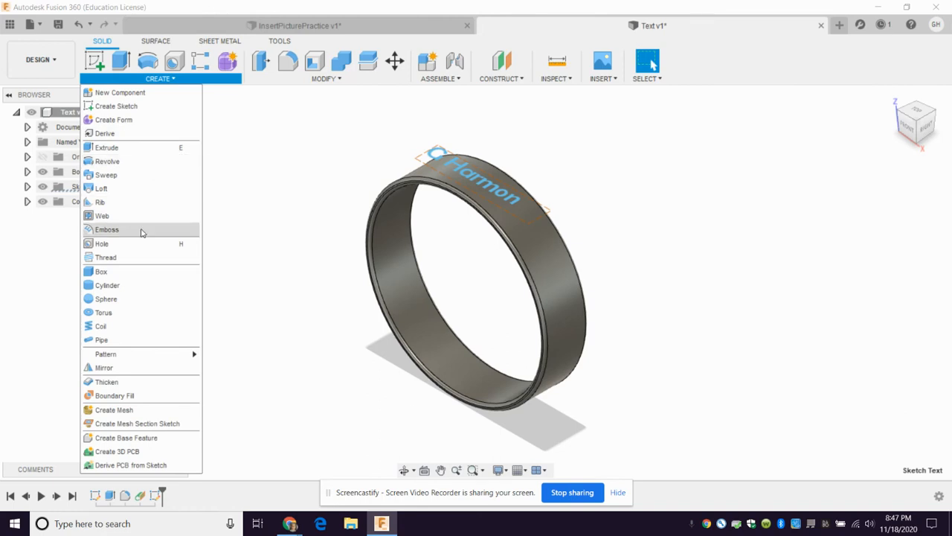
{"action": "left_click", "coordinate": [143, 229]}
{"action": "left_click", "coordinate": [444, 153]}
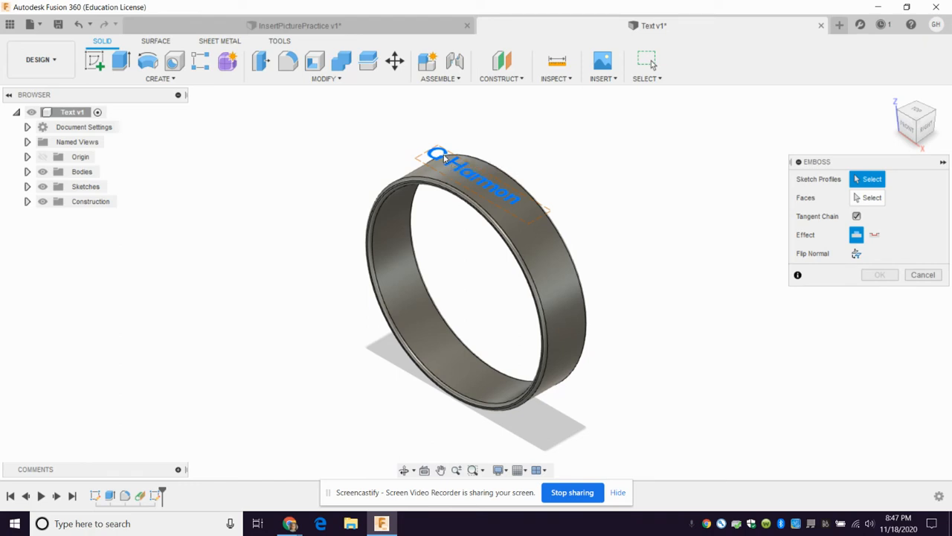
{"action": "left_click", "coordinate": [869, 197]}
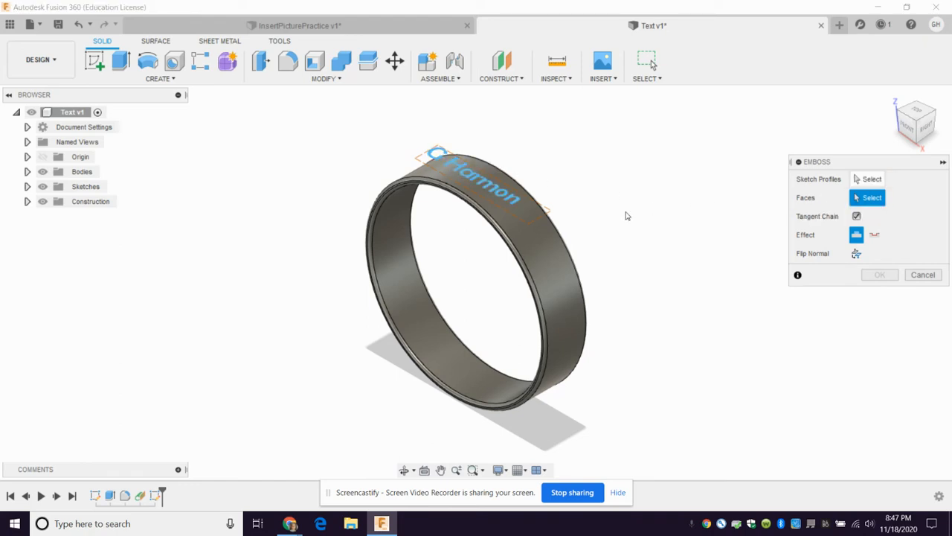
{"action": "left_click", "coordinate": [561, 266]}
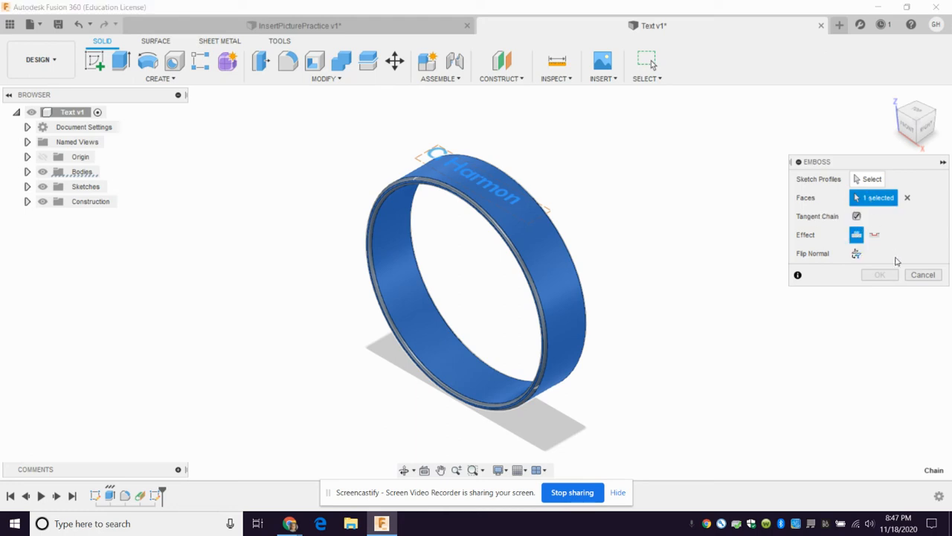
{"action": "left_click", "coordinate": [863, 179]}
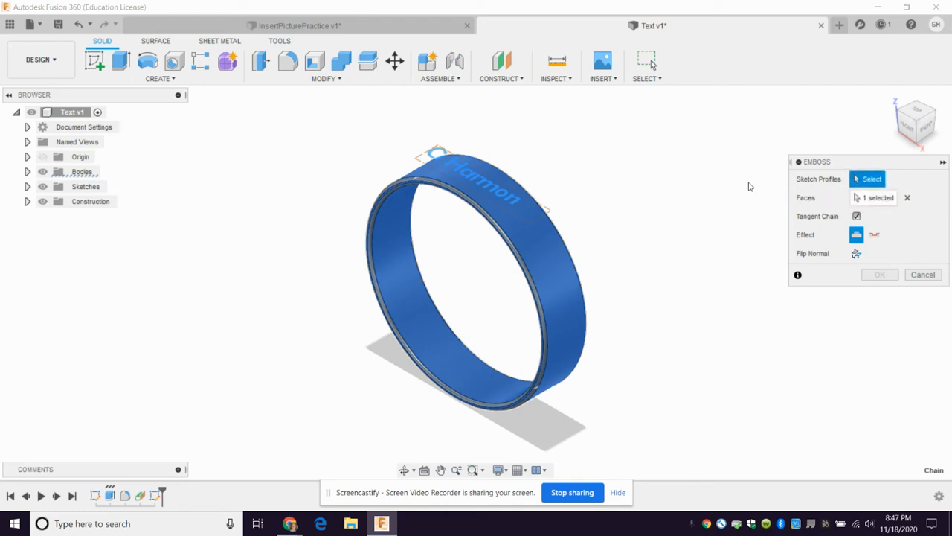
{"action": "left_click", "coordinate": [457, 165]}
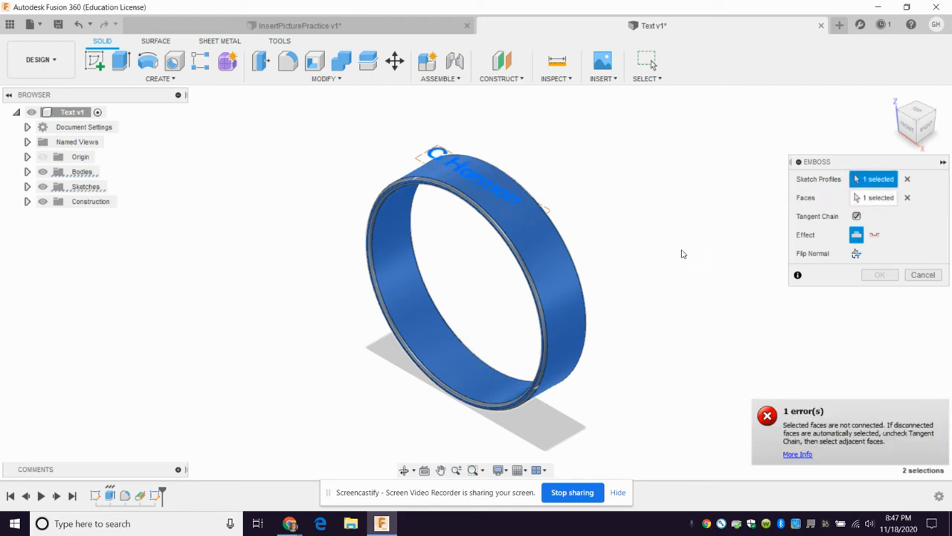
{"action": "left_click", "coordinate": [875, 197]}
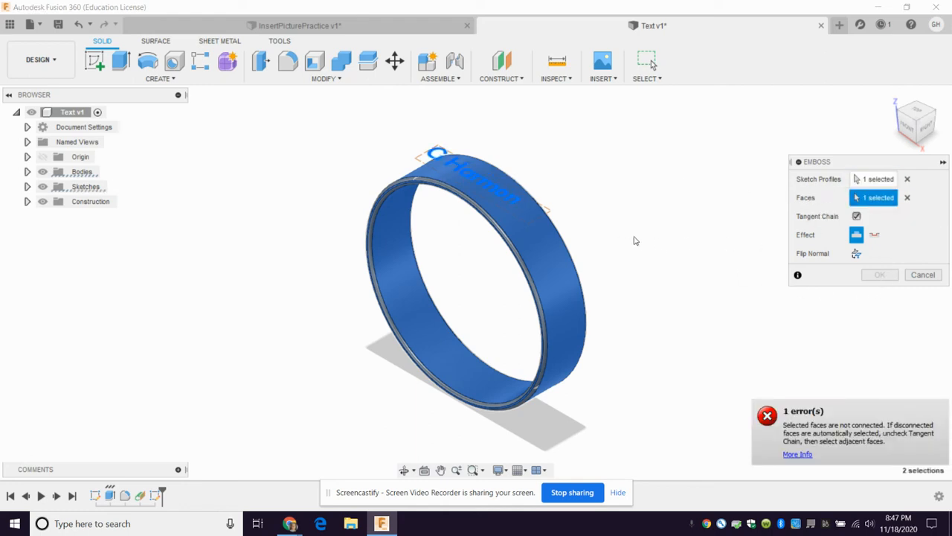
{"action": "left_click", "coordinate": [555, 268]}
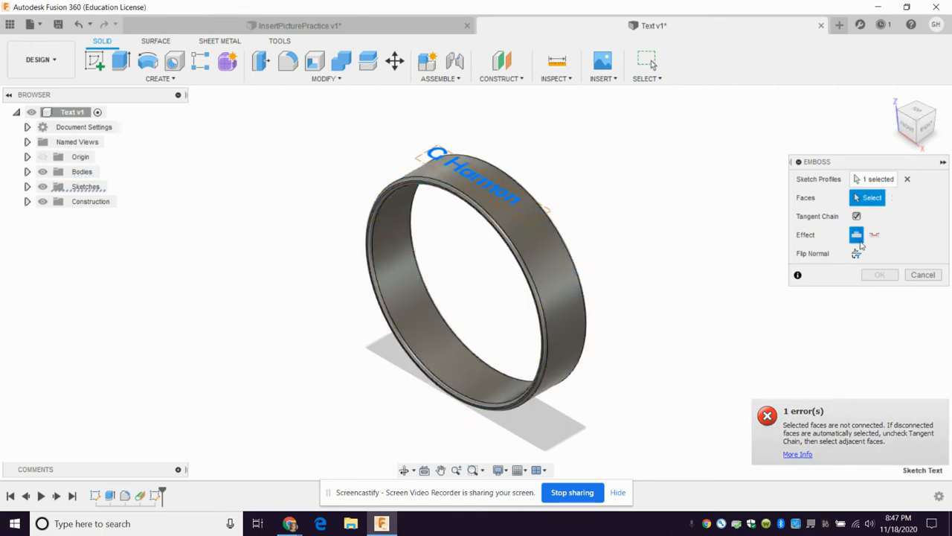
{"action": "left_click", "coordinate": [538, 288]}
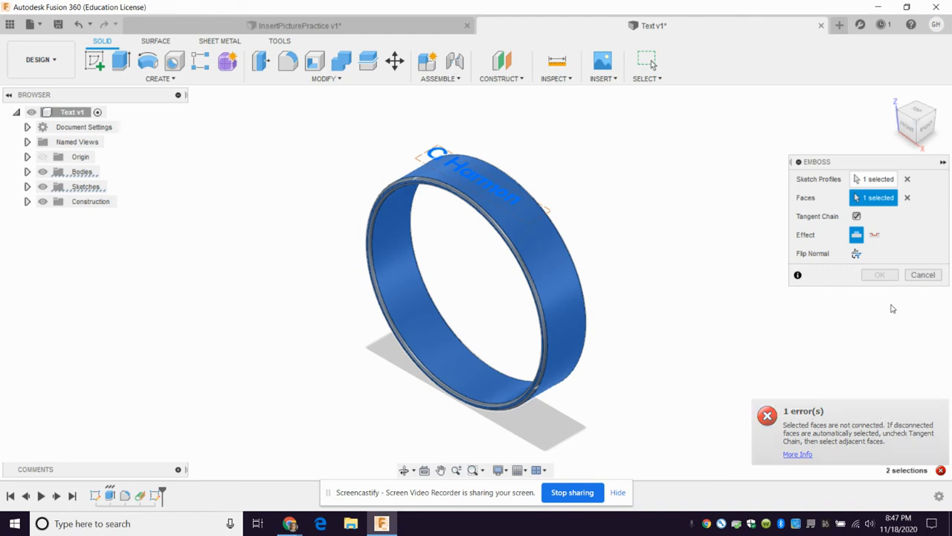
{"action": "key", "text": "Escape"}
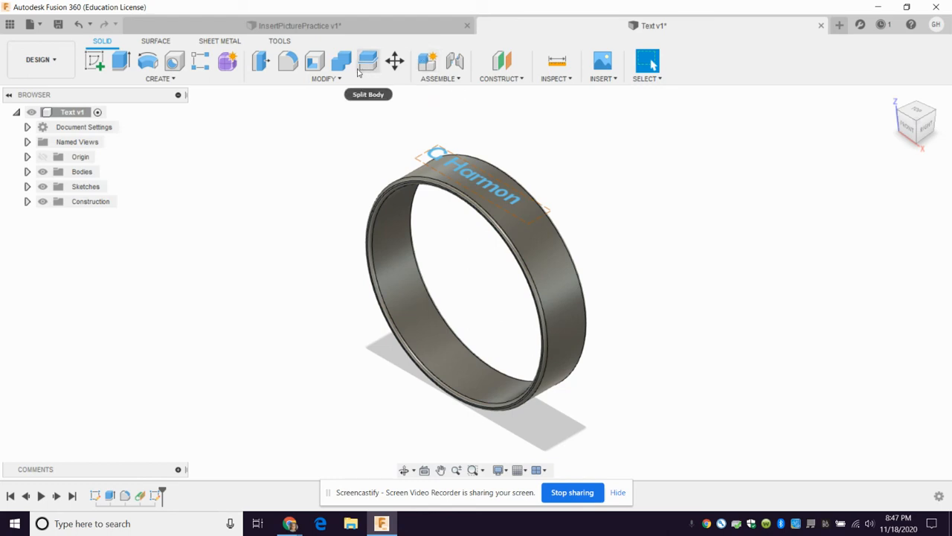
- Retry the raised emboss of the sketch text on the ring's outer face, turning Tangent Chain off, and cancel it
{"action": "left_click", "coordinate": [168, 79]}
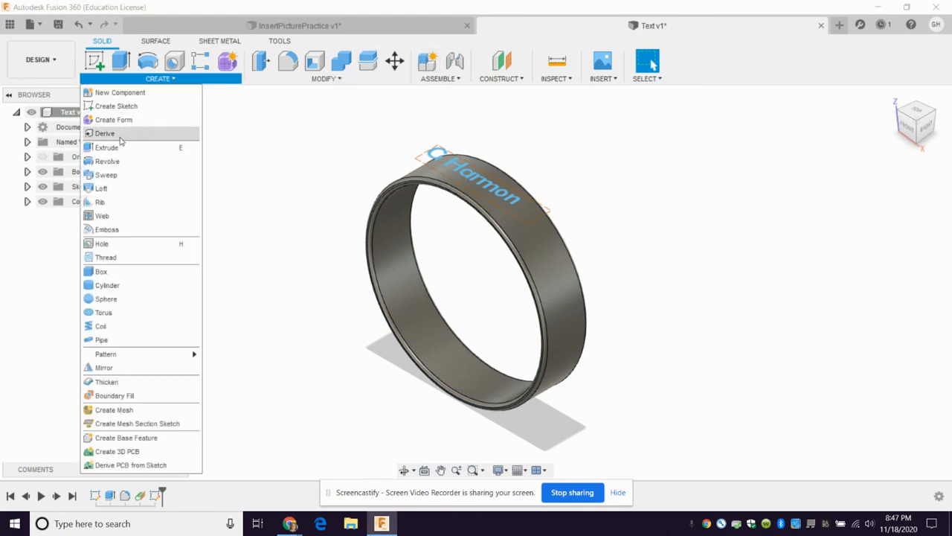
{"action": "left_click", "coordinate": [132, 229]}
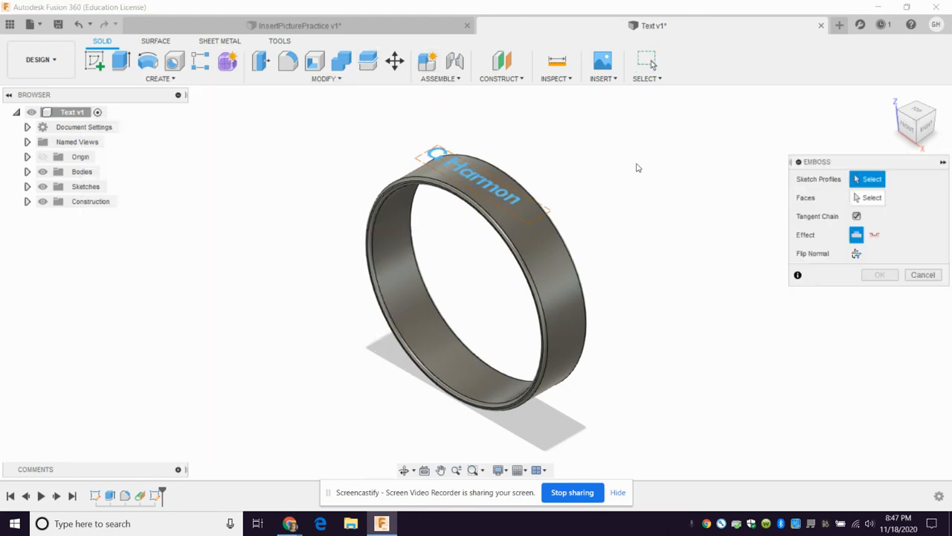
{"action": "left_click", "coordinate": [436, 152]}
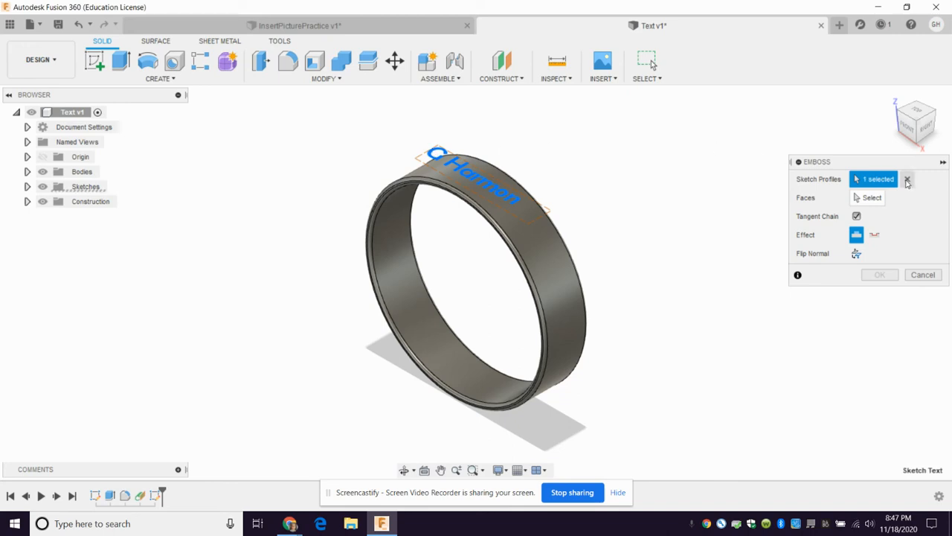
{"action": "left_click", "coordinate": [875, 197]}
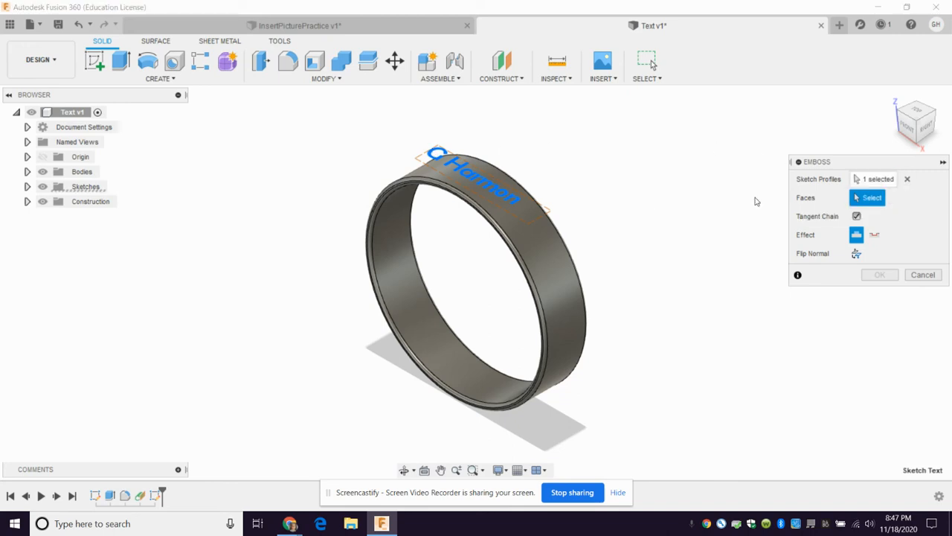
{"action": "left_click", "coordinate": [540, 244]}
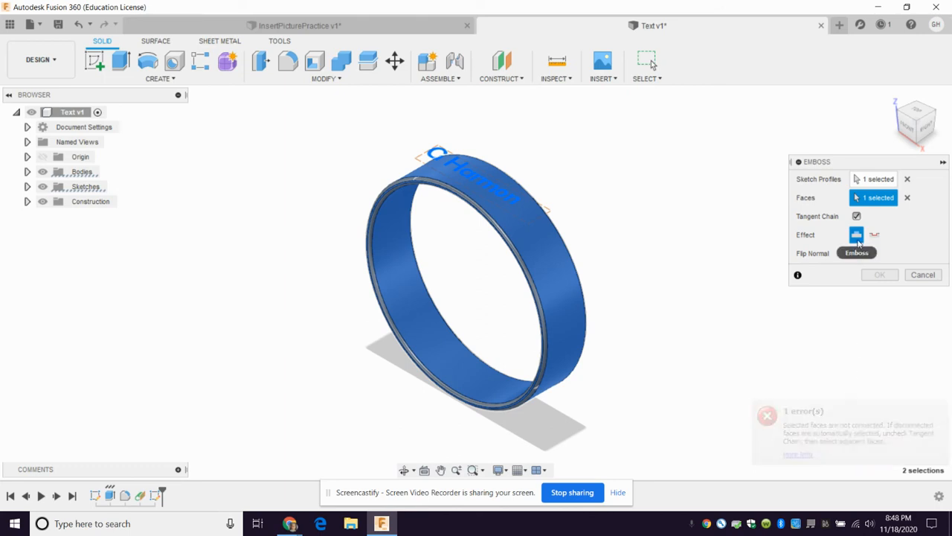
{"action": "left_click", "coordinate": [857, 216]}
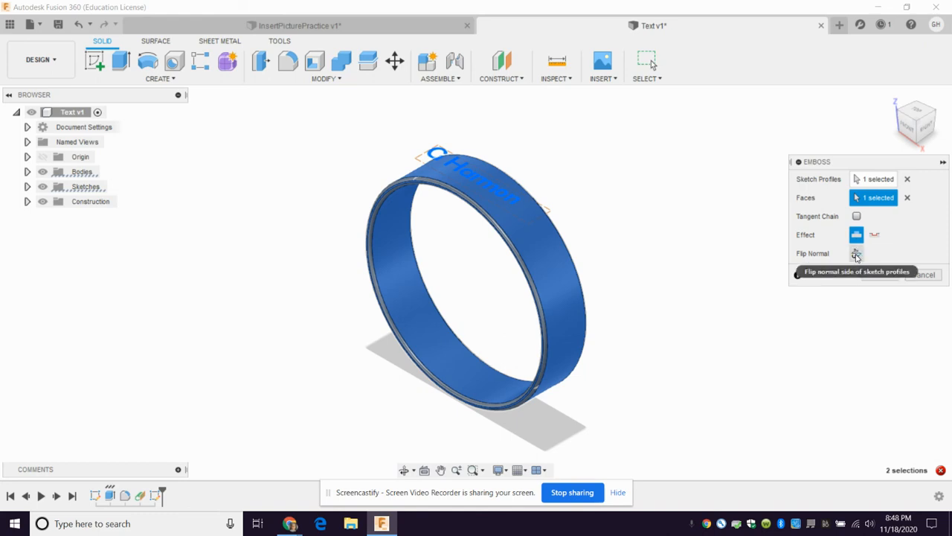
{"action": "left_click", "coordinate": [922, 274]}
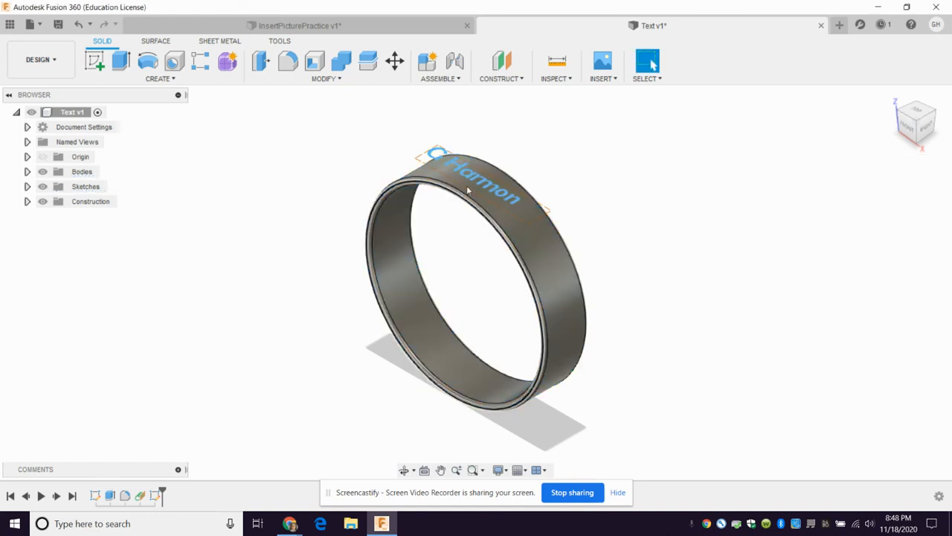
- Emboss the sketch text as raised lettering 0.079 in deep on the ring's outer cylindrical face, with Tangent Chain turned off
{"action": "left_click", "coordinate": [159, 78]}
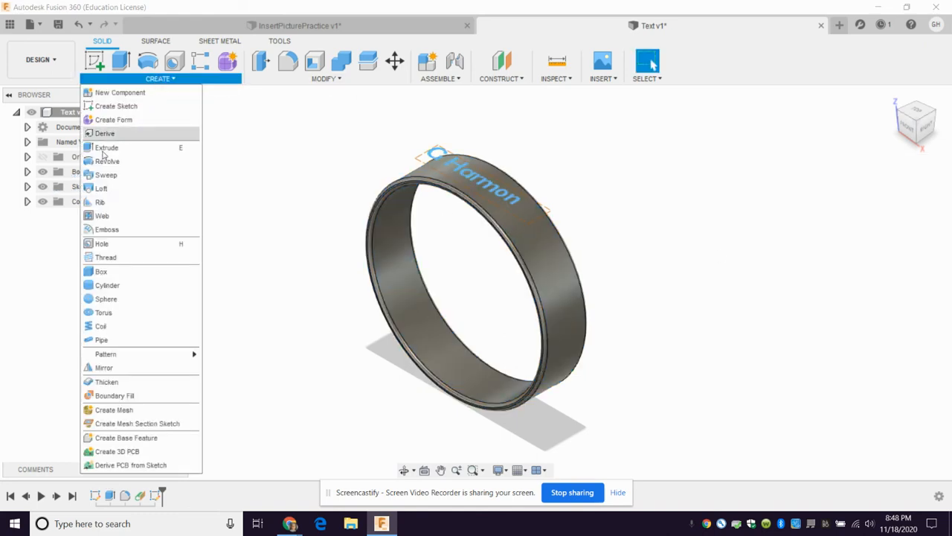
{"action": "left_click", "coordinate": [104, 229]}
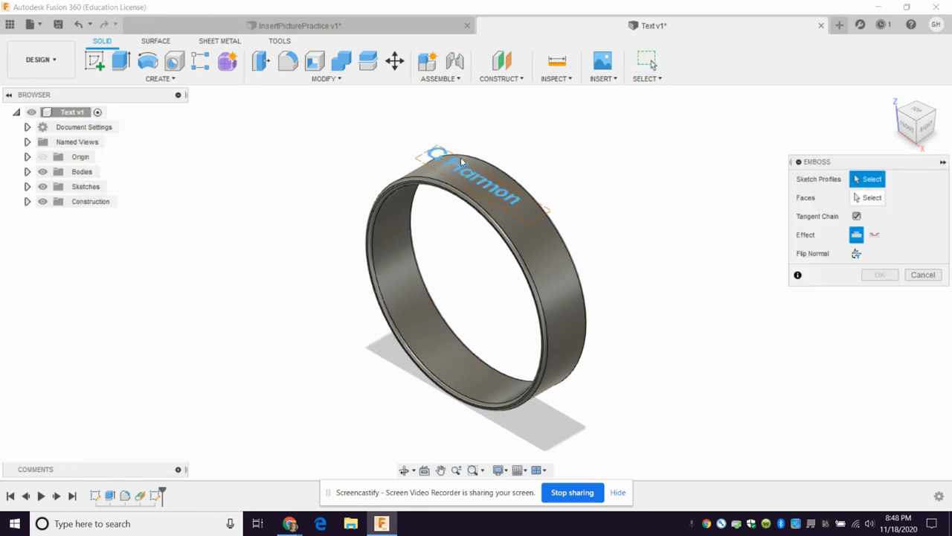
{"action": "left_click", "coordinate": [457, 163]}
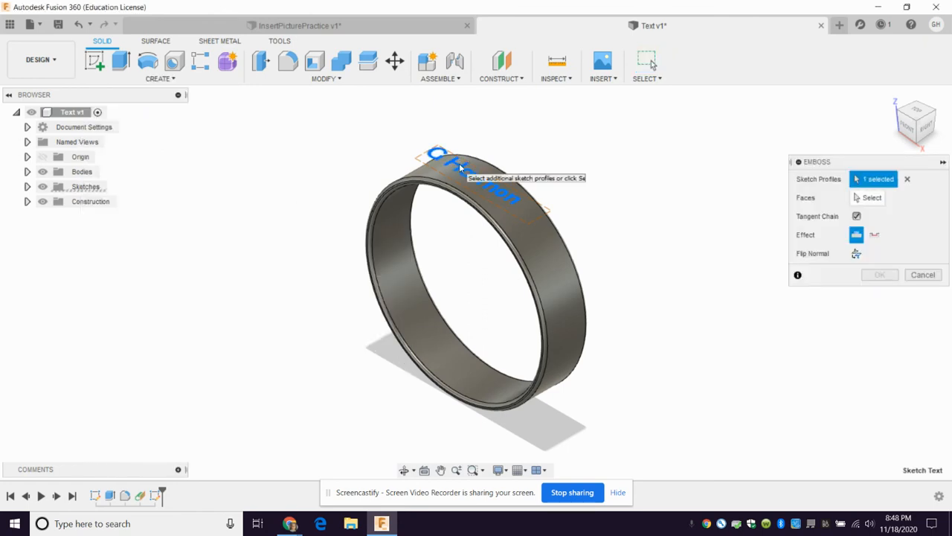
{"action": "left_click", "coordinate": [857, 217]}
{"action": "left_click", "coordinate": [870, 200]}
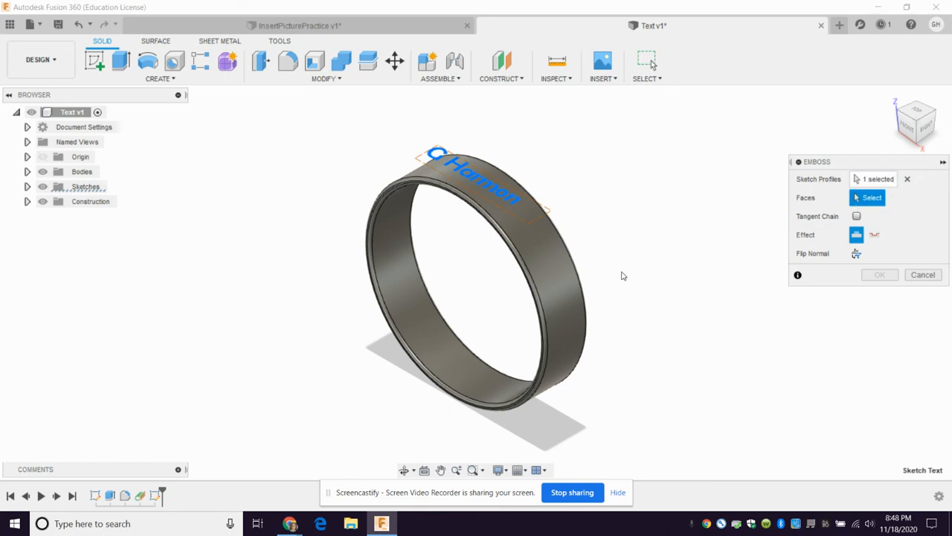
{"action": "left_click", "coordinate": [521, 240]}
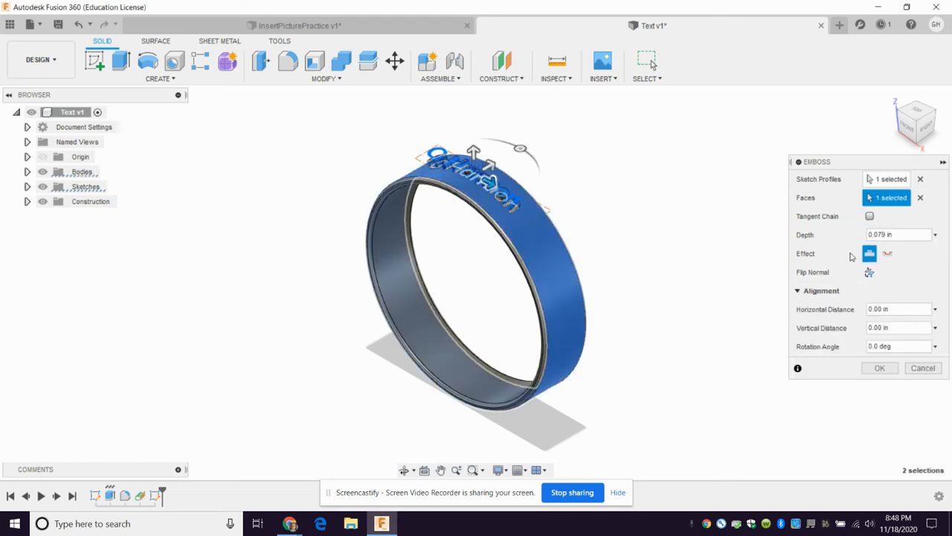
{"action": "left_click", "coordinate": [880, 368]}
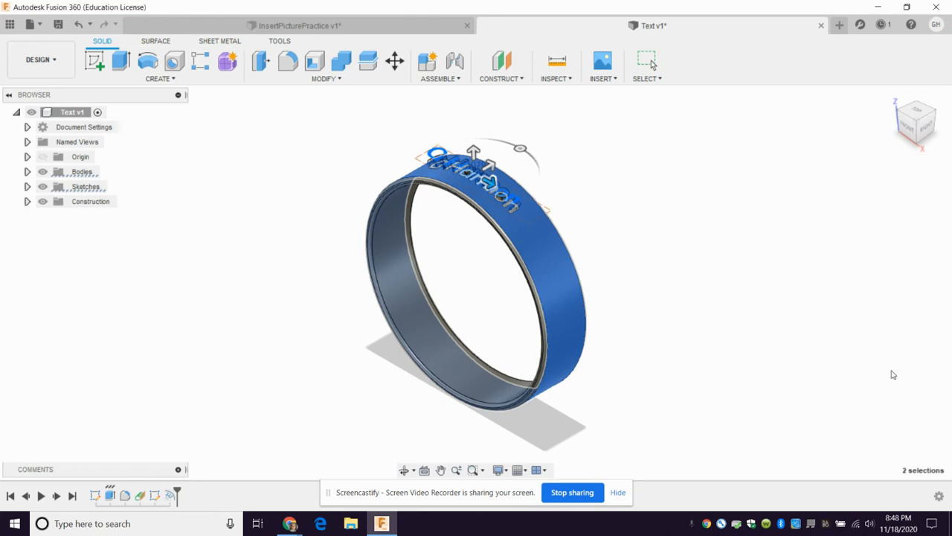
{"action": "key", "text": "Escape"}
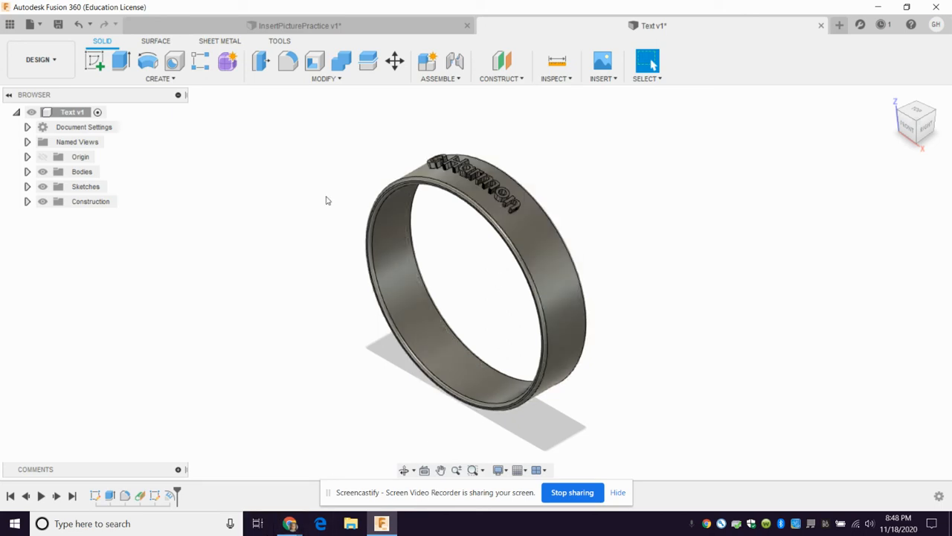
- View the bottle in the InsertPicturePractice document and return to the Text document with the ring
{"action": "left_click", "coordinate": [296, 26]}
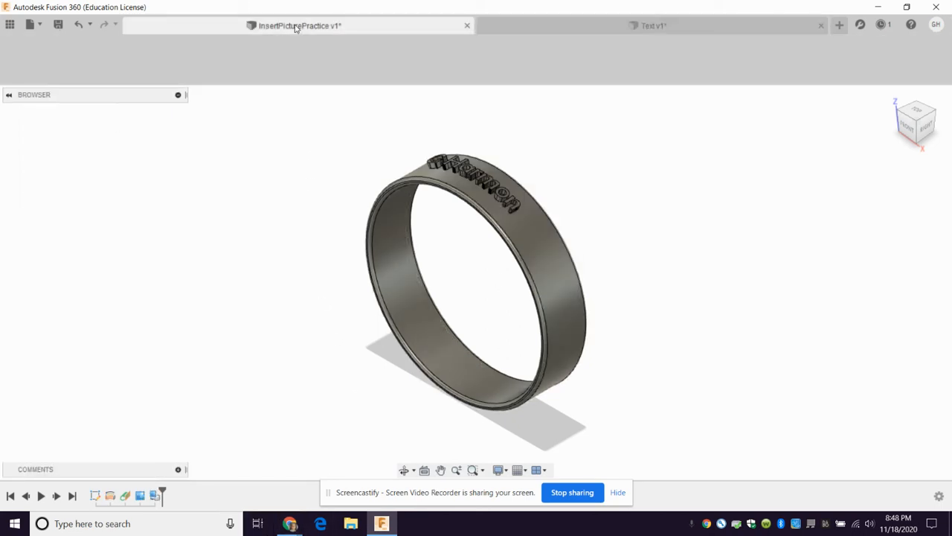
{"action": "left_click", "coordinate": [588, 26]}
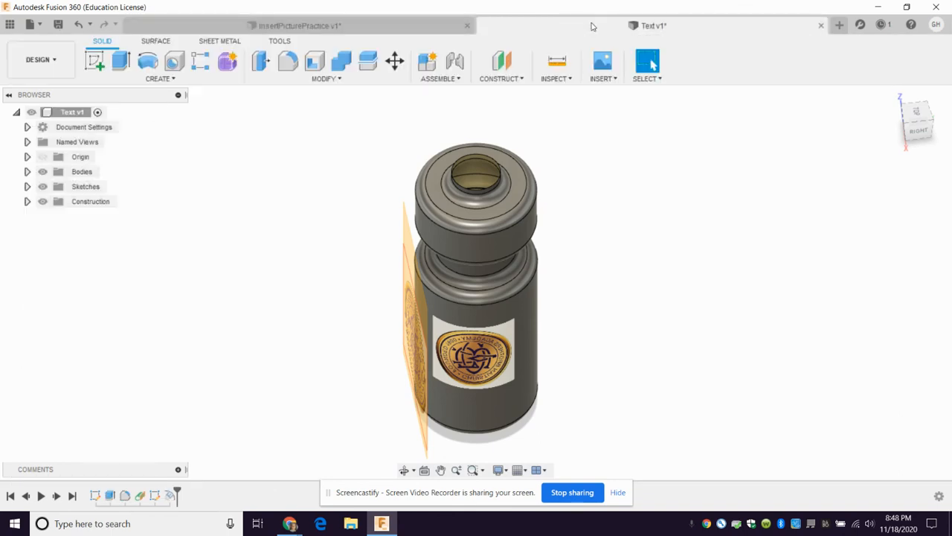